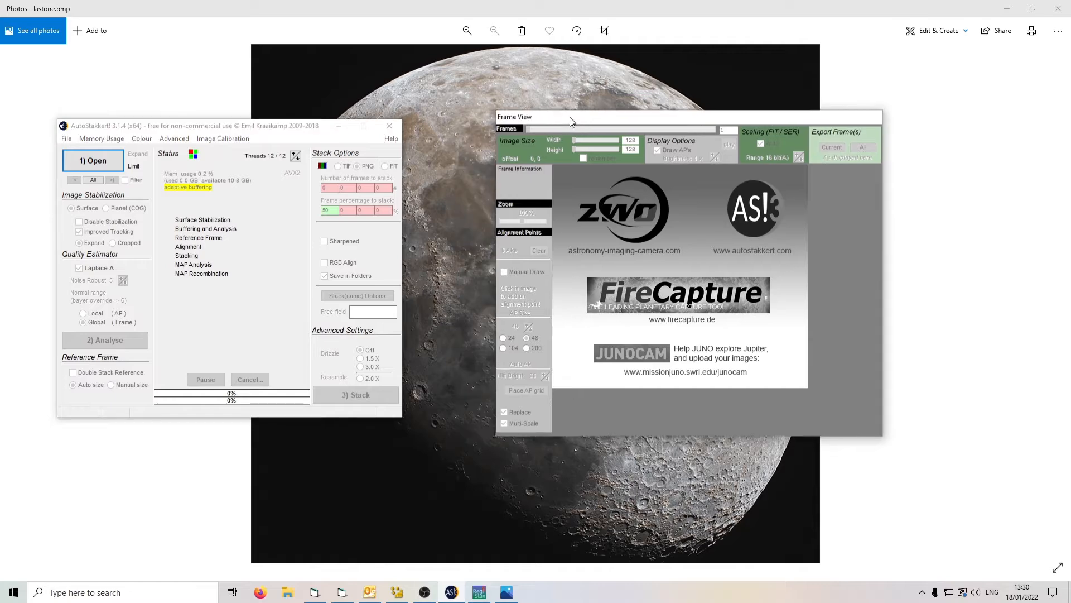
left_click(109, 162)
scroll(407, 293, "down", 5)
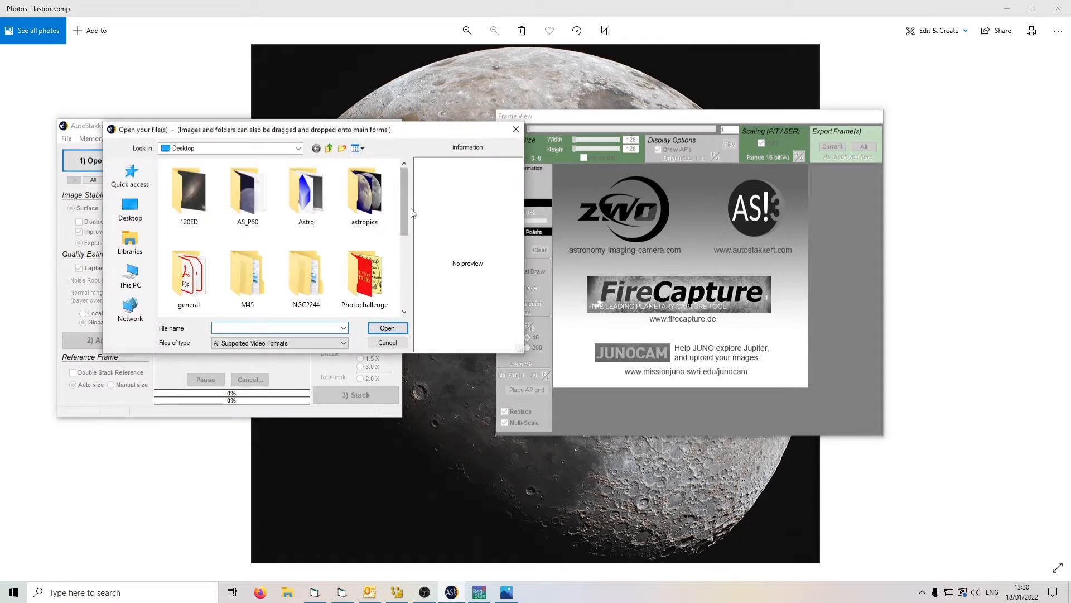
left_click(362, 200)
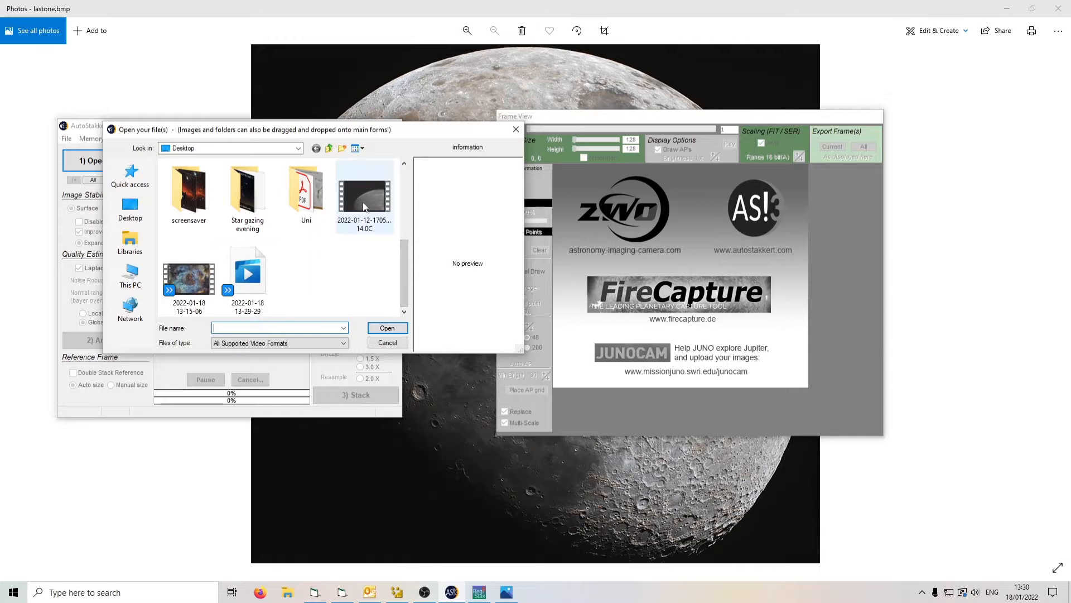
left_click(387, 327)
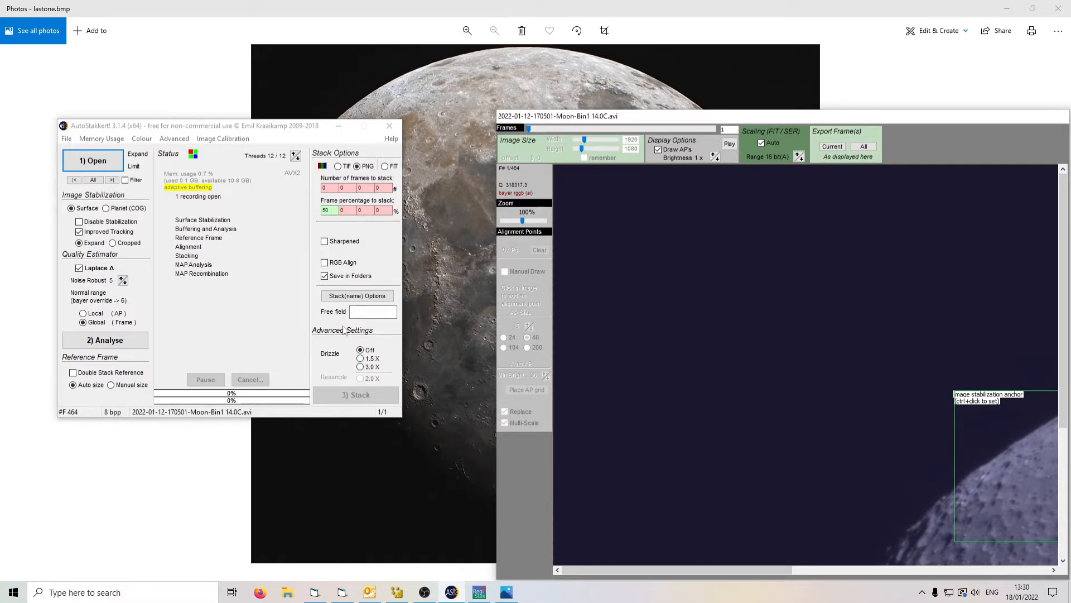
left_click(108, 342)
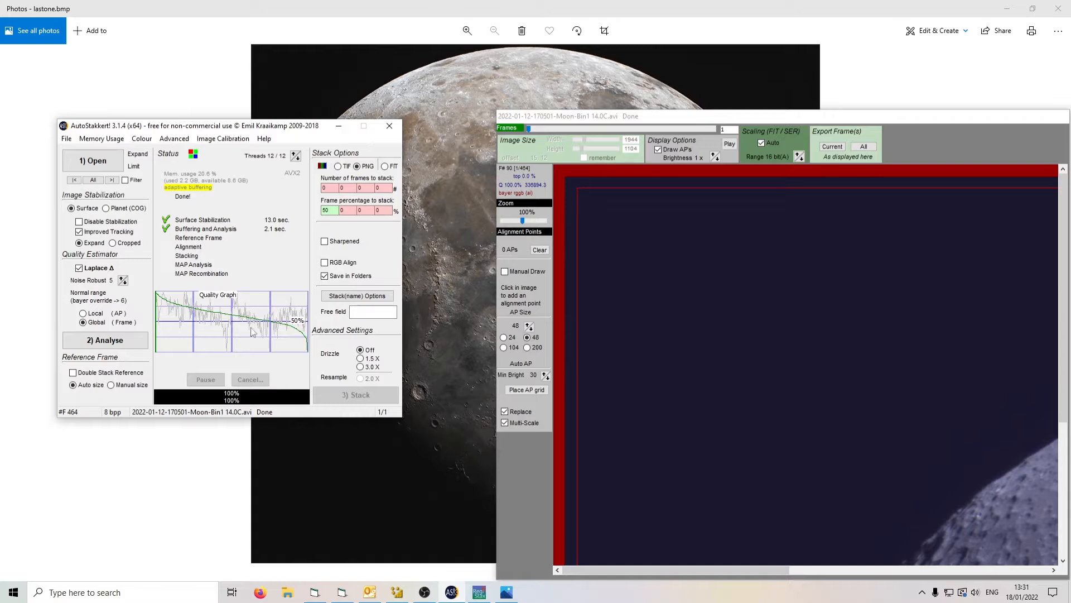
Compare the sharpness of the best, worst and roughly 50 % quality frames in an enlarged frame view
left_click(581, 118)
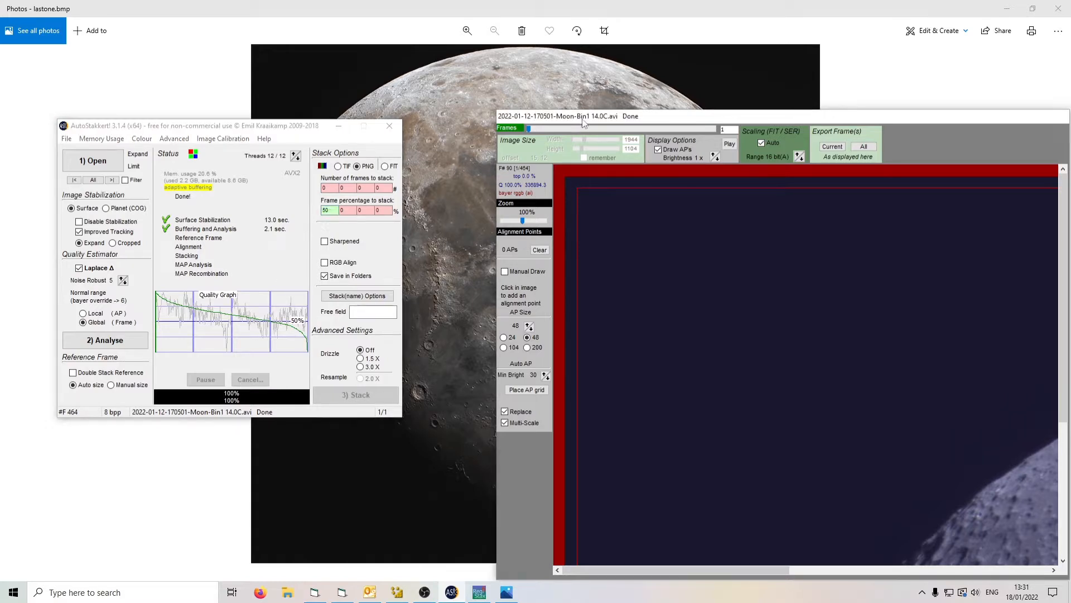
left_click_drag(583, 122, 581, 35)
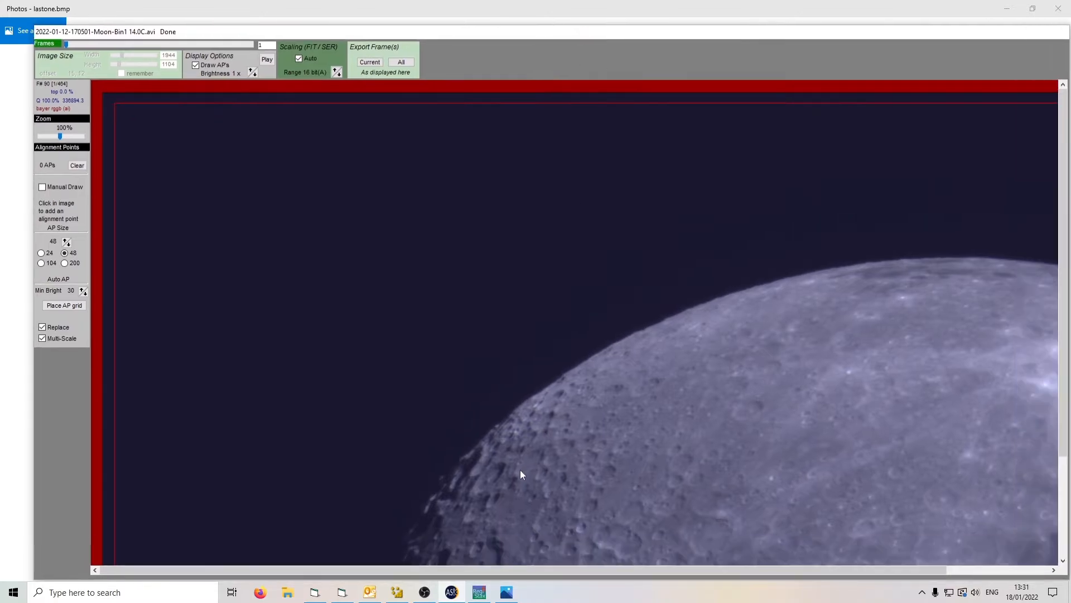
left_click_drag(509, 569, 629, 572)
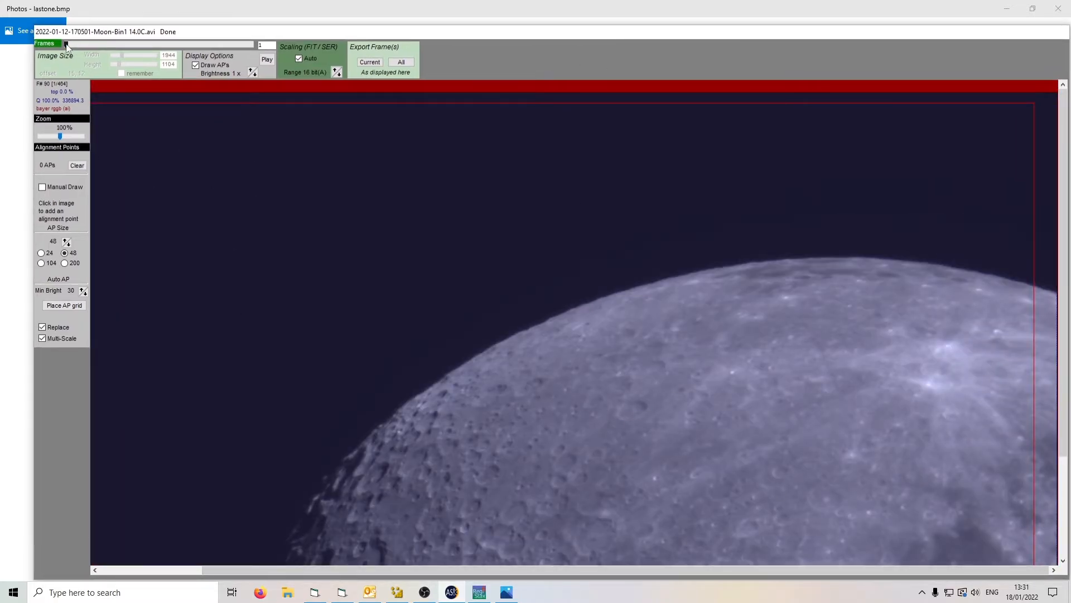
left_click_drag(66, 44, 262, 44)
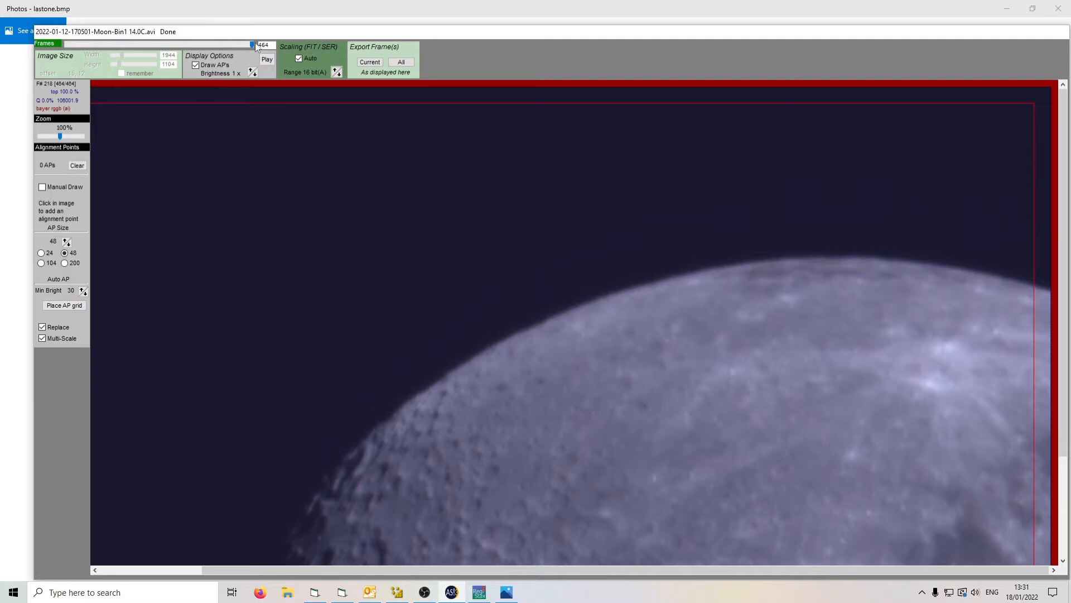
left_click_drag(254, 45, 208, 44)
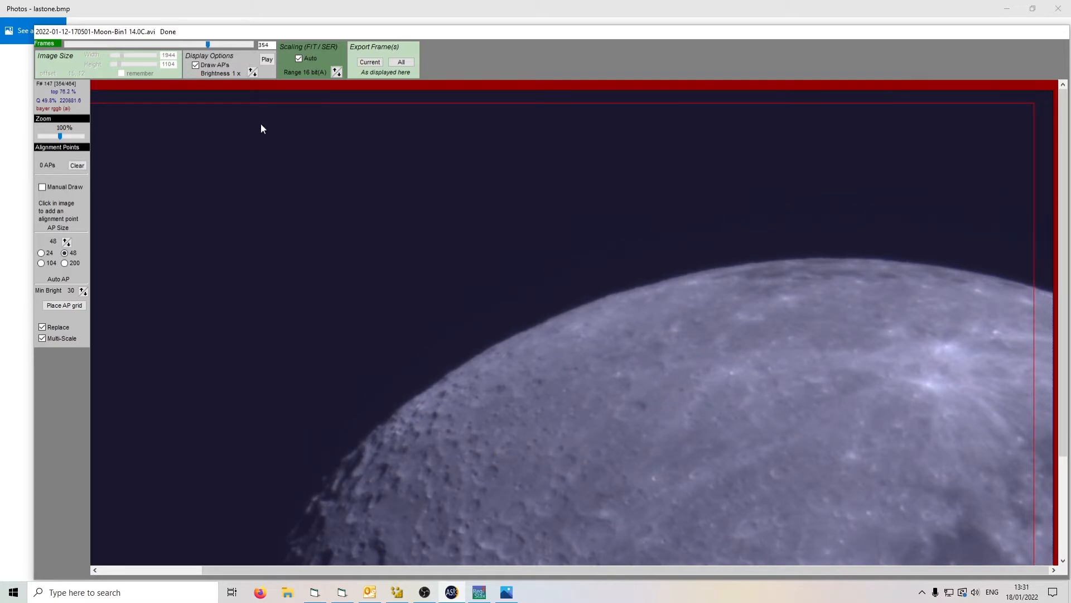
left_click(196, 44)
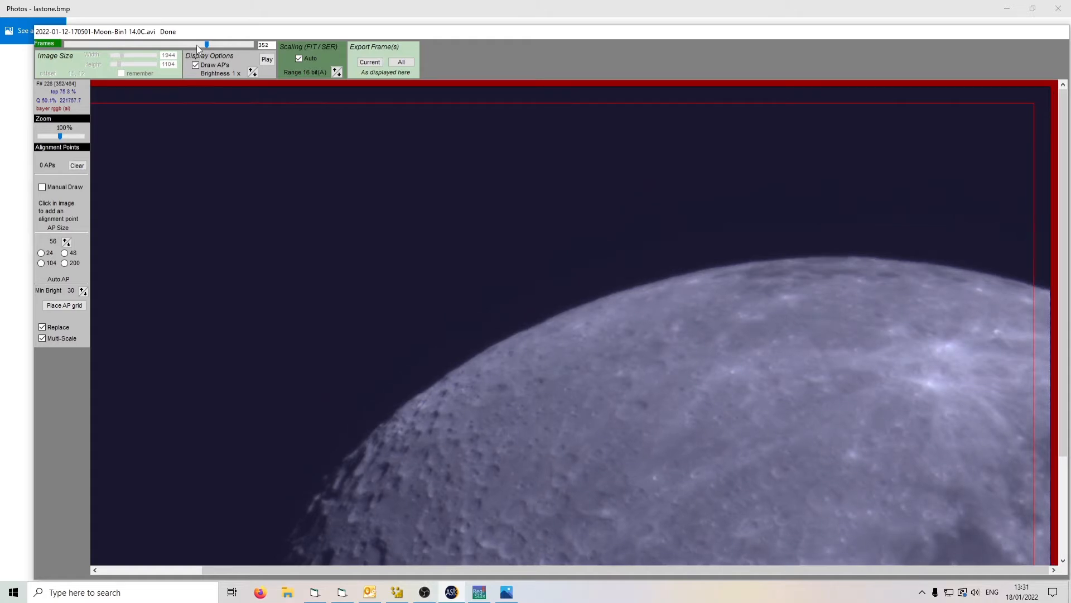
scroll(197, 45, "up", 3)
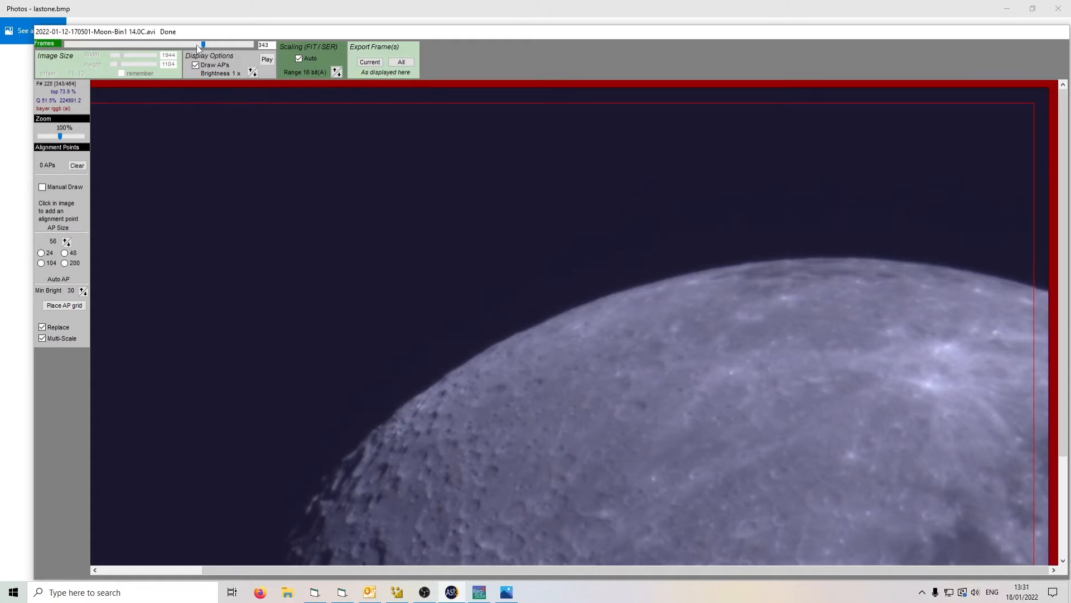
scroll(196, 45, "down", 3)
scroll(196, 44, "up", 3)
Set the alignment point size to 48 and place an automatic alignment point grid over the Moon
left_click(64, 253)
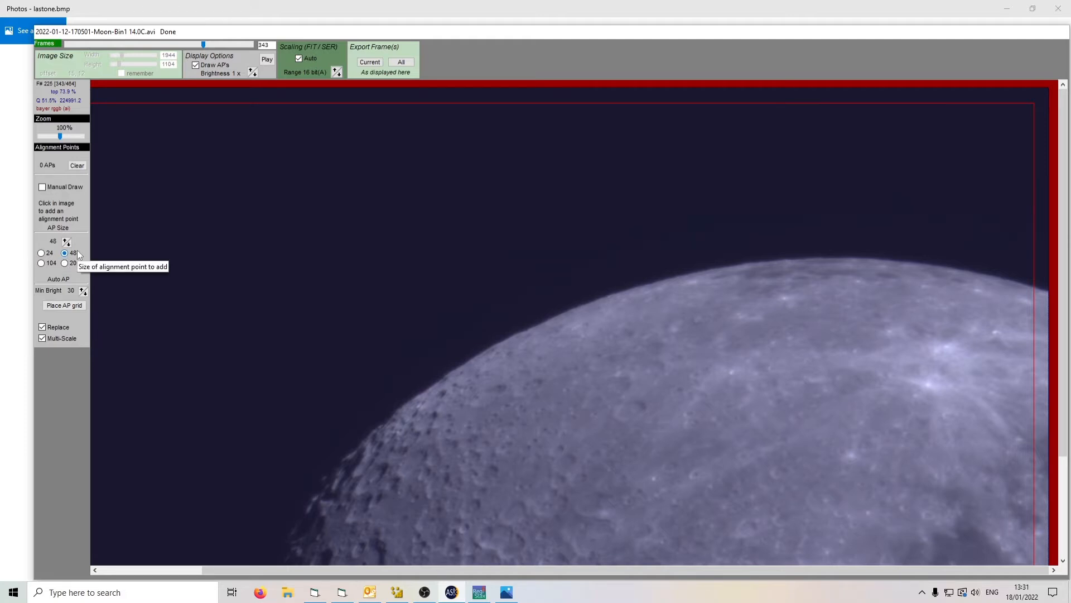
left_click(62, 305)
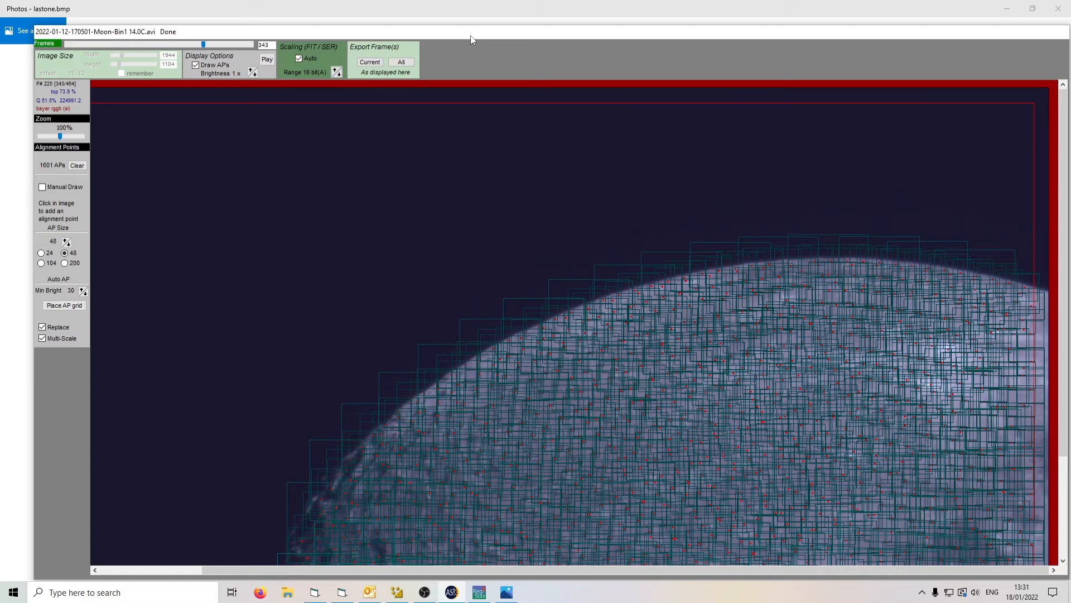
left_click_drag(470, 35, 523, 171)
left_click(279, 142)
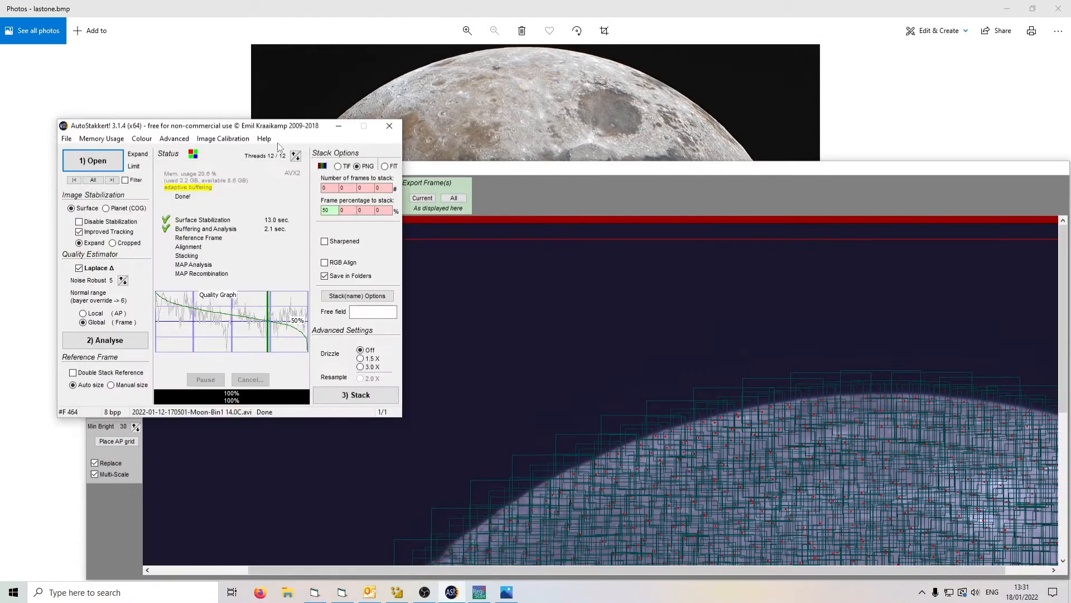
Review the stack filename options for sending the finished stack to RegiStax, and look at the RegiStax window
left_click(345, 297)
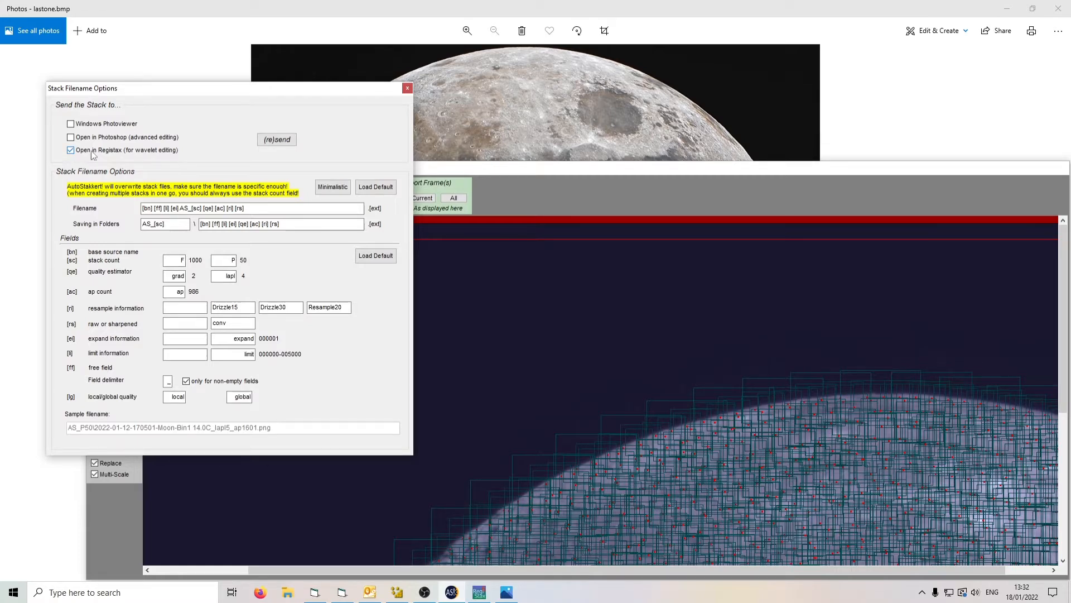
left_click(407, 89)
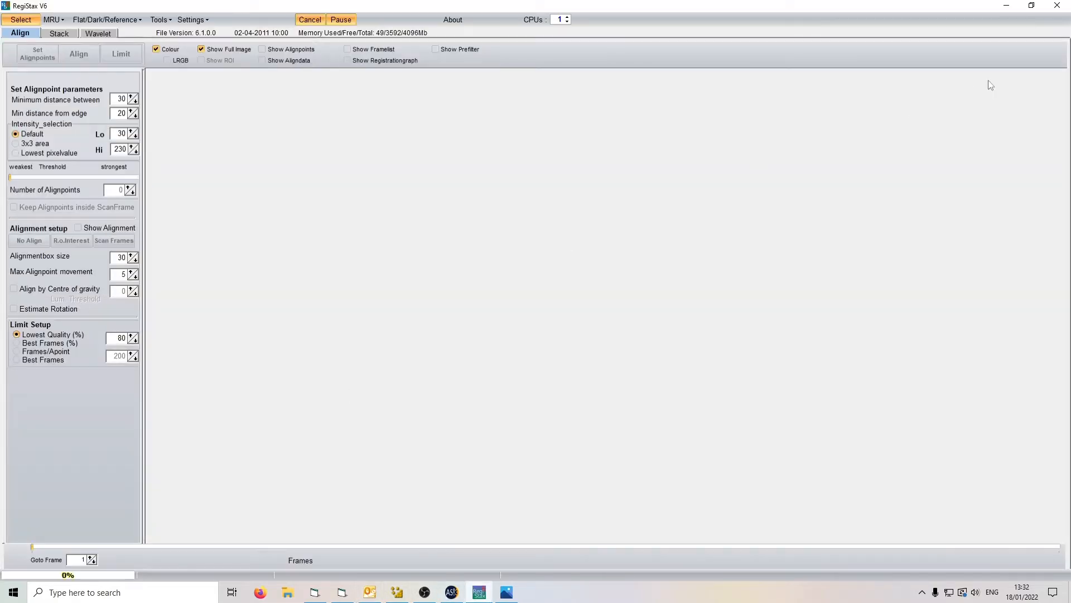
left_click(1006, 6)
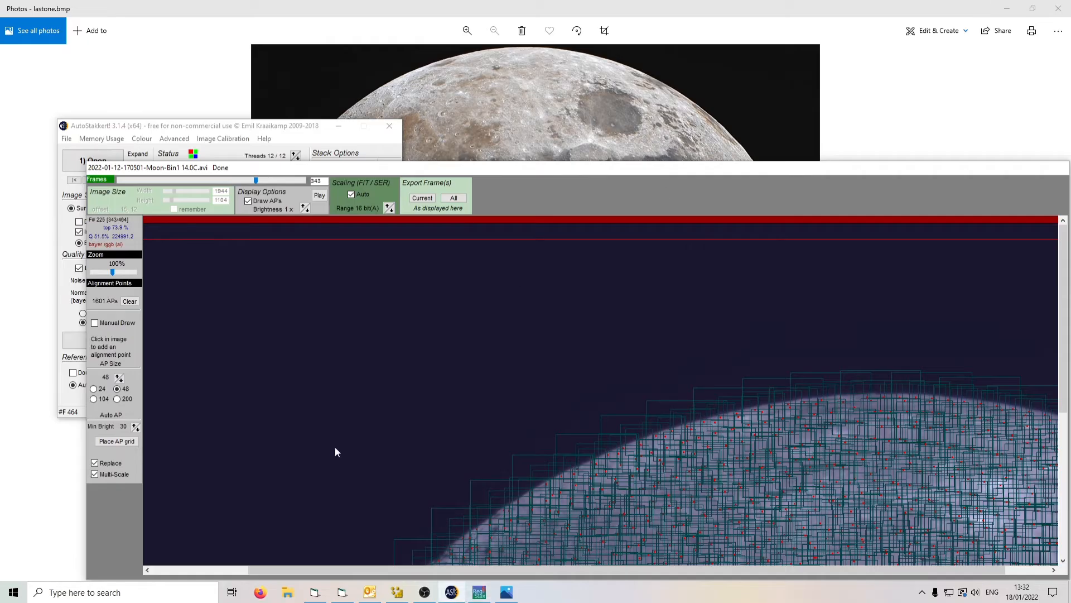
Stack the analysed video using the alignment point grid, and switch to RegiStax to view the stacked PNG
left_click(248, 126)
left_click(282, 438)
left_click(299, 144)
left_click(363, 395)
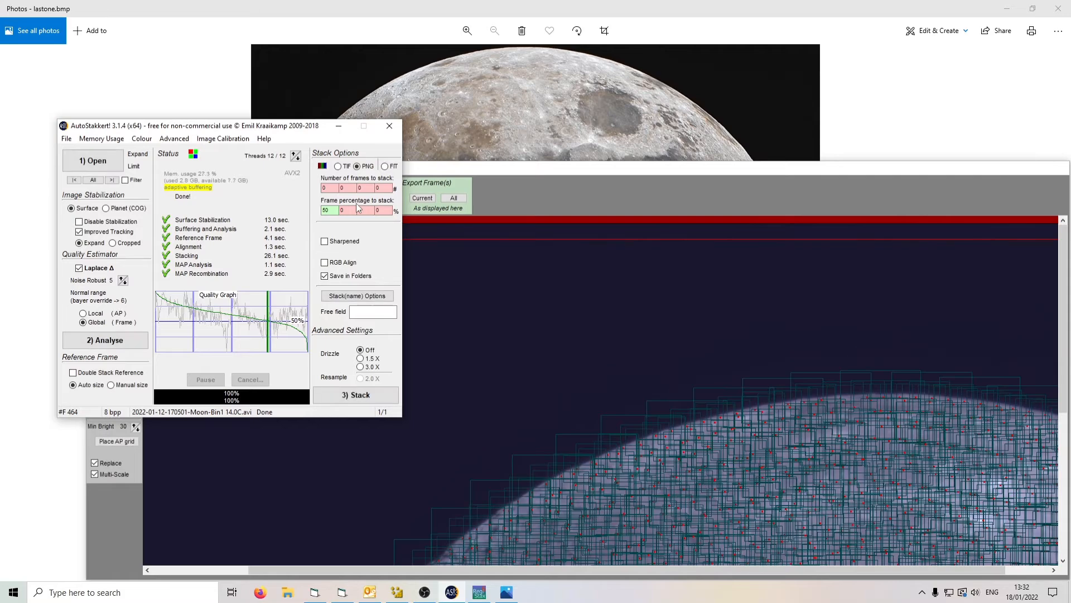
left_click(519, 366)
left_click(479, 591)
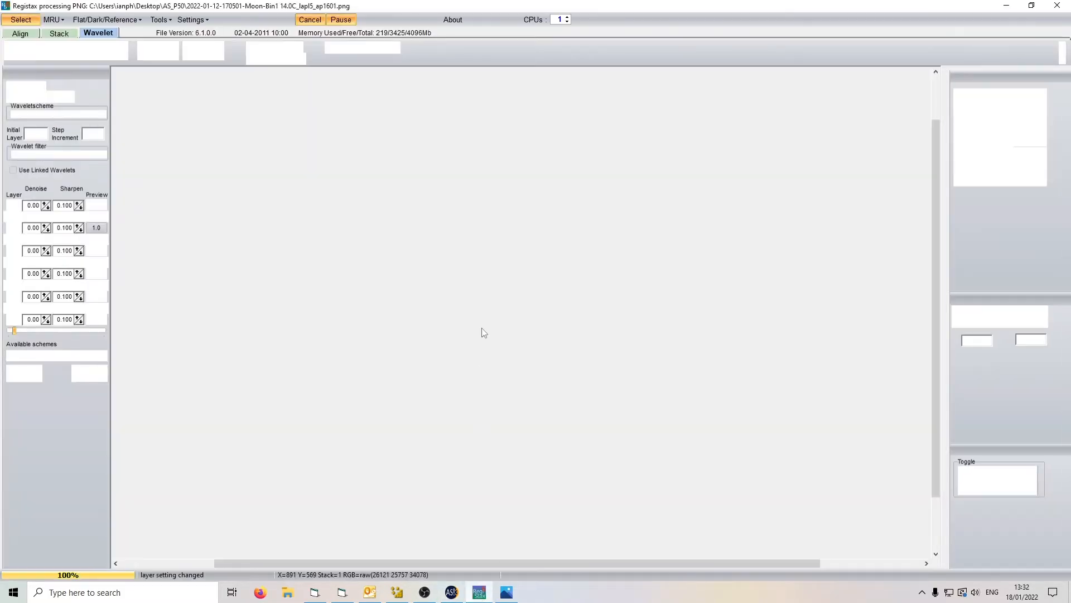
Sharpen the Moon with wavelet layers 2 to 5 at 48.4, 38.0, 26.9 and 15.9, and apply them to the whole image
left_click_drag(493, 562, 545, 561)
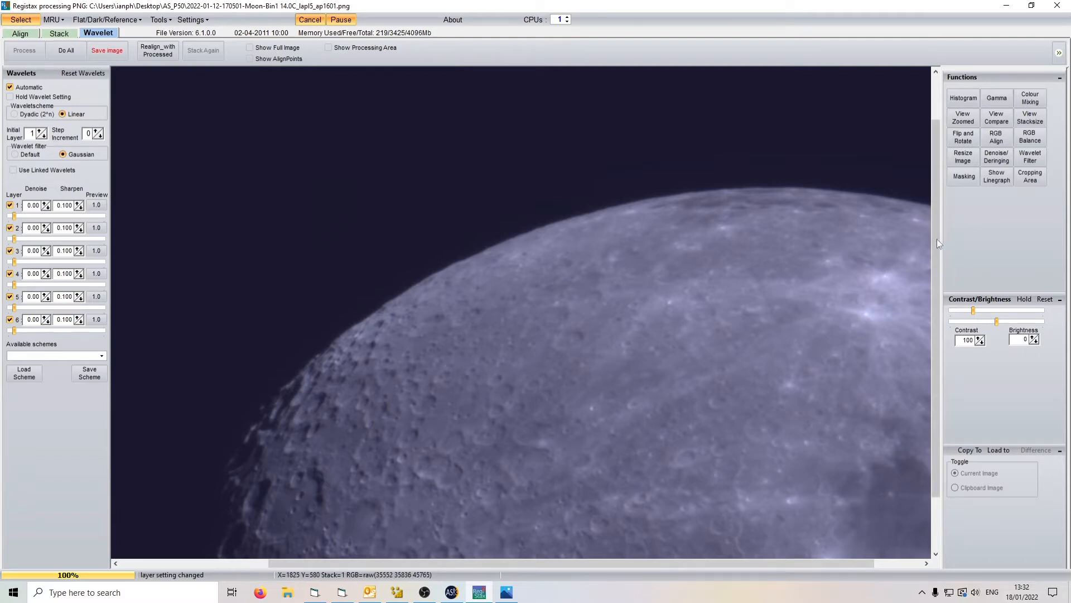
left_click_drag(937, 239, 941, 303)
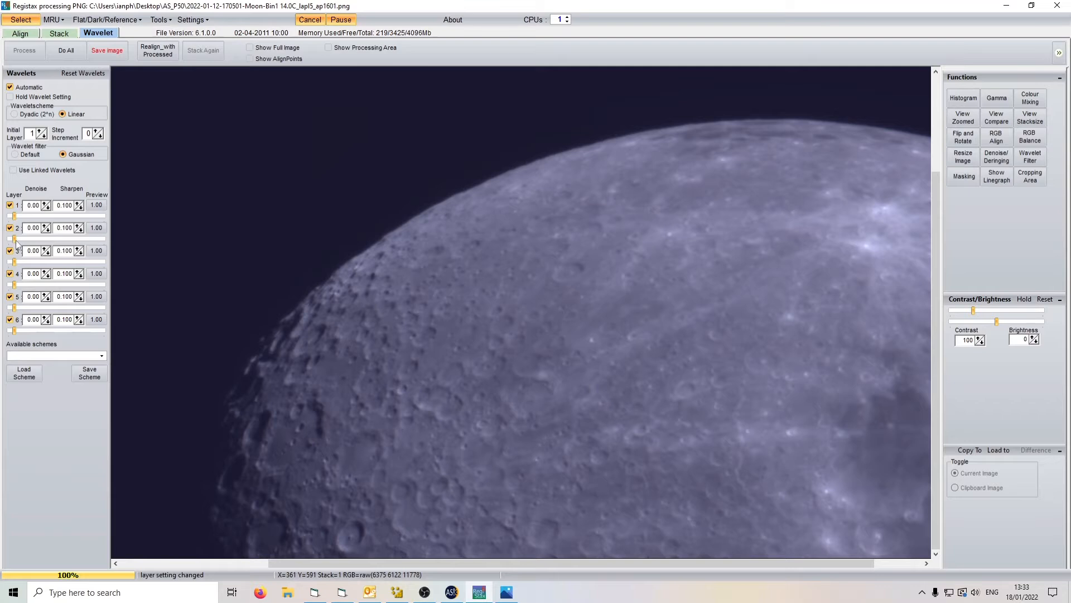
left_click_drag(16, 240, 56, 240)
left_click_drag(17, 265, 28, 309)
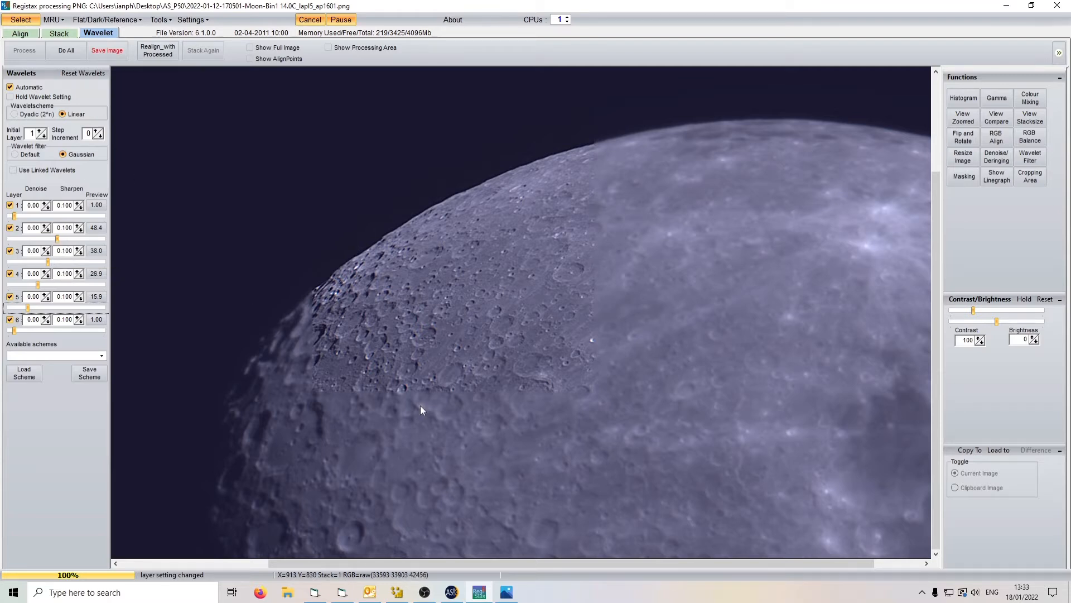
left_click(66, 51)
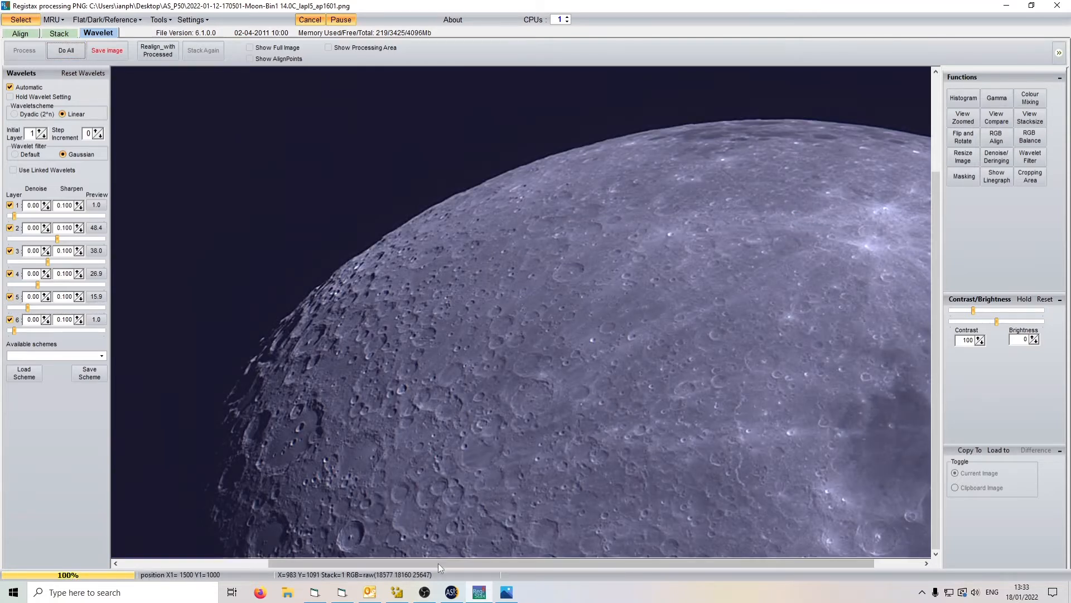
left_click_drag(445, 561, 493, 563)
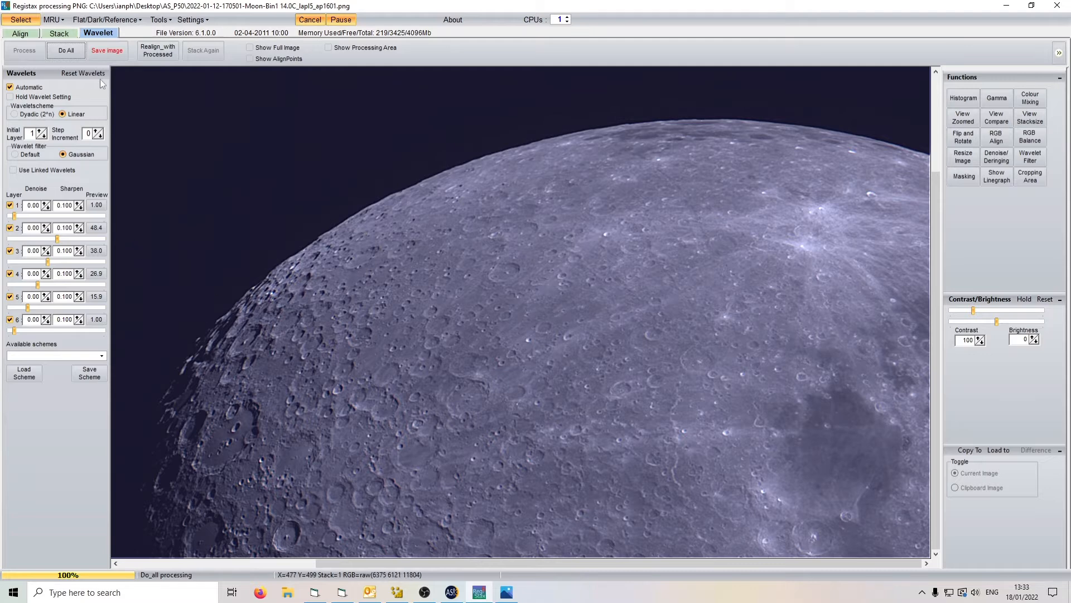
Save the sharpened image to the desktop as a 16-bit RGB PNG under the suggested file name
left_click(108, 51)
left_click(408, 203)
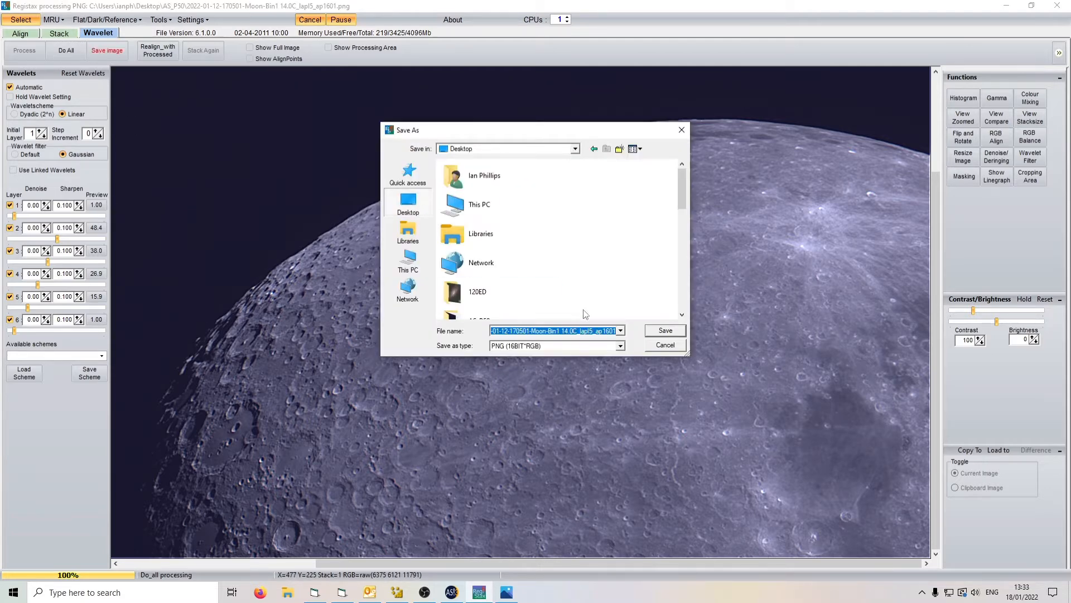
left_click(665, 332)
left_click(516, 58)
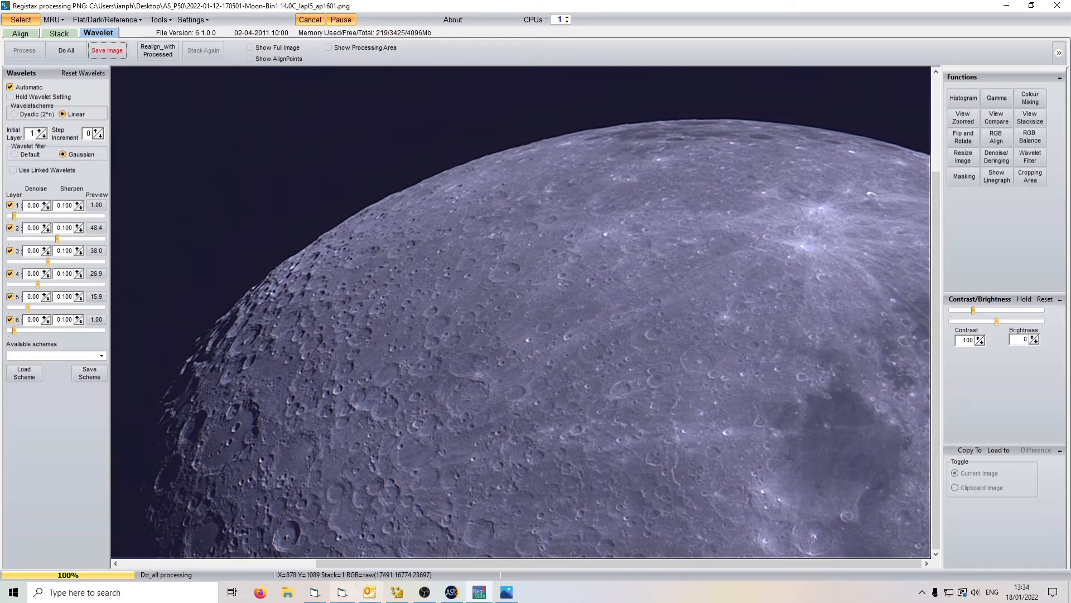
Switch to Microsoft Image Composite Editor and stitch a new panorama from all nine Moon images in the AS_P50 folder
left_click(397, 591)
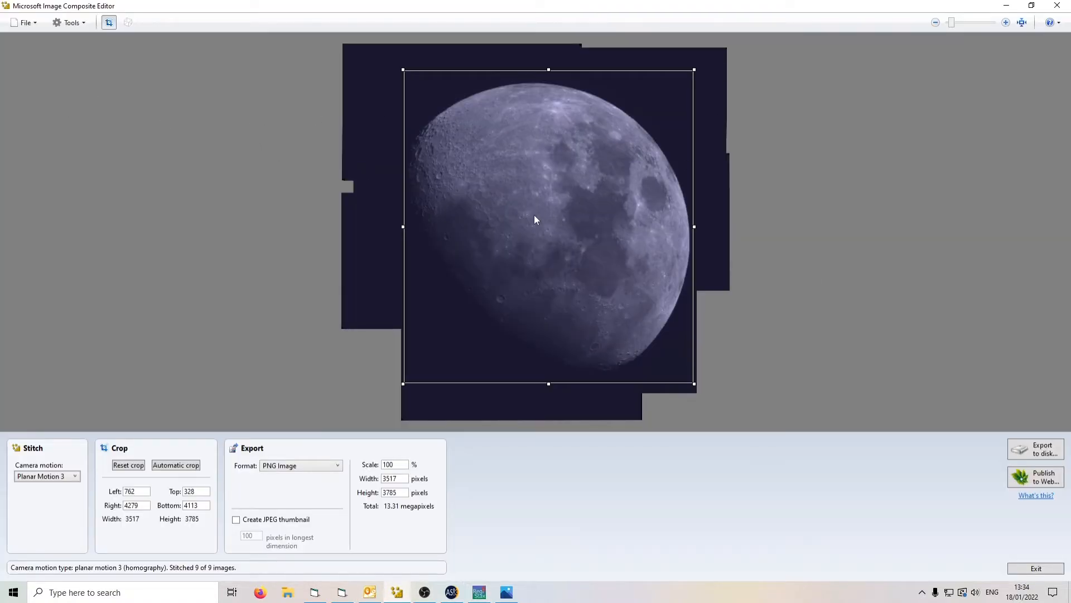
left_click(17, 27)
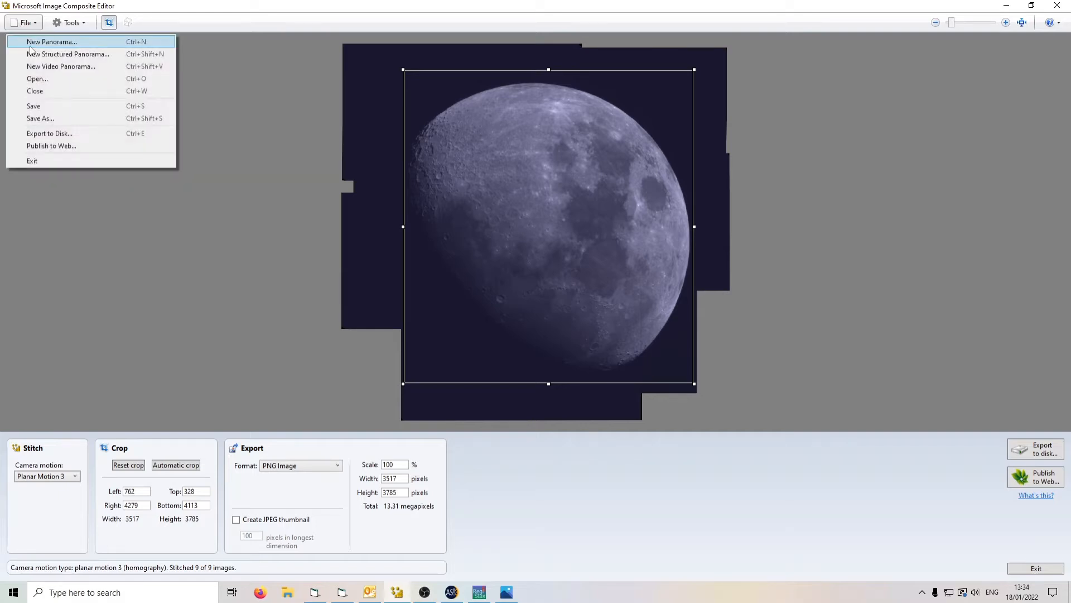
left_click(34, 42)
left_click(535, 316)
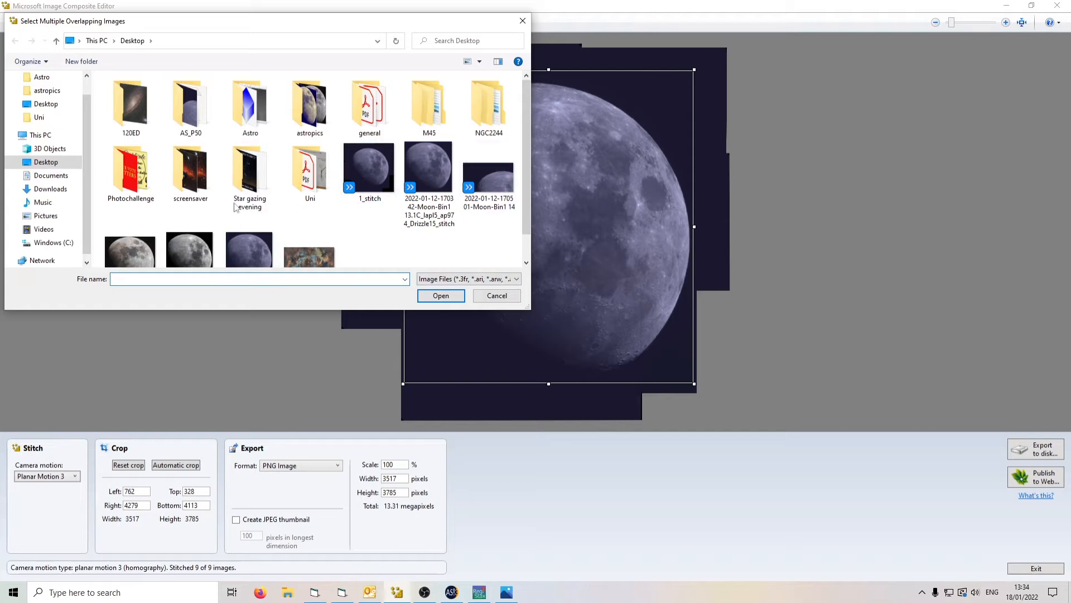
double_click(208, 129)
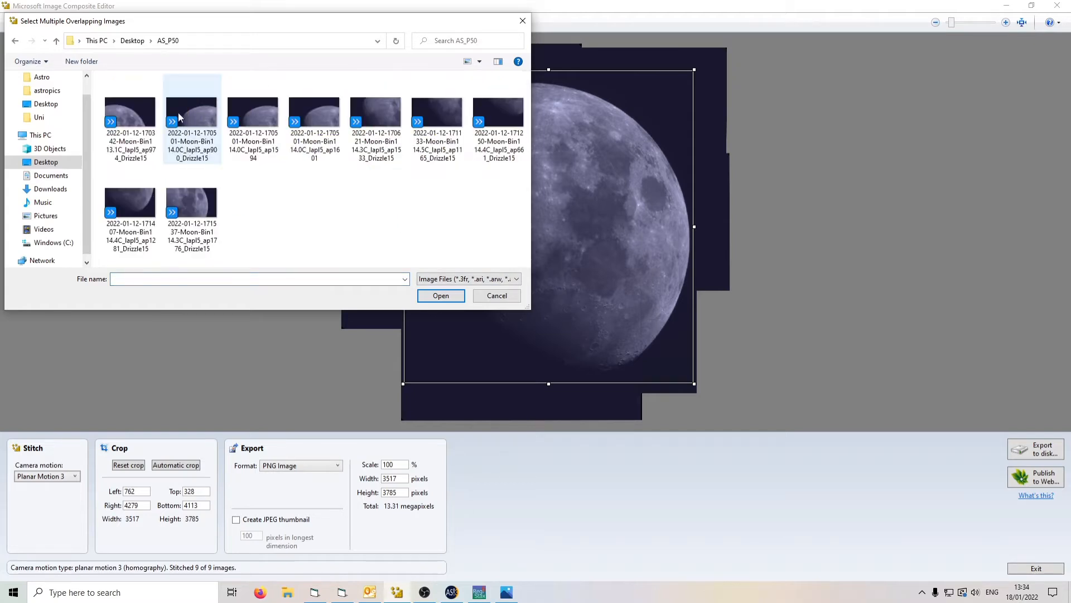
left_click(132, 112)
left_click(185, 203, "shift")
left_click(441, 295)
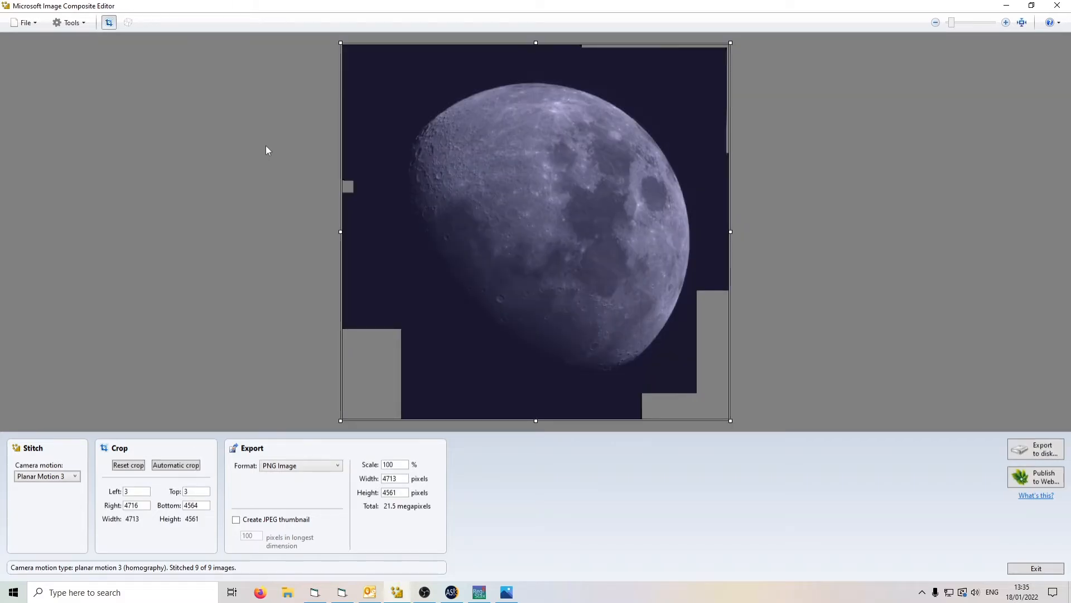
Inspect the upper part of the stitched Moon mosaic up close, and return to the sharpened image in RegiStax
scroll(598, 275, "up", 4)
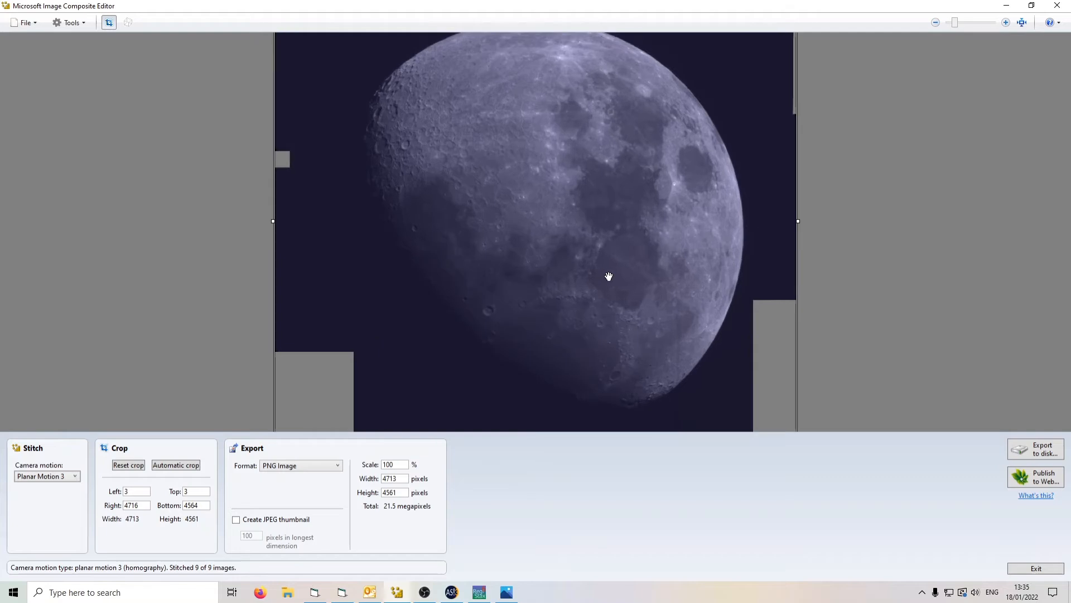
left_click_drag(593, 198, 590, 333)
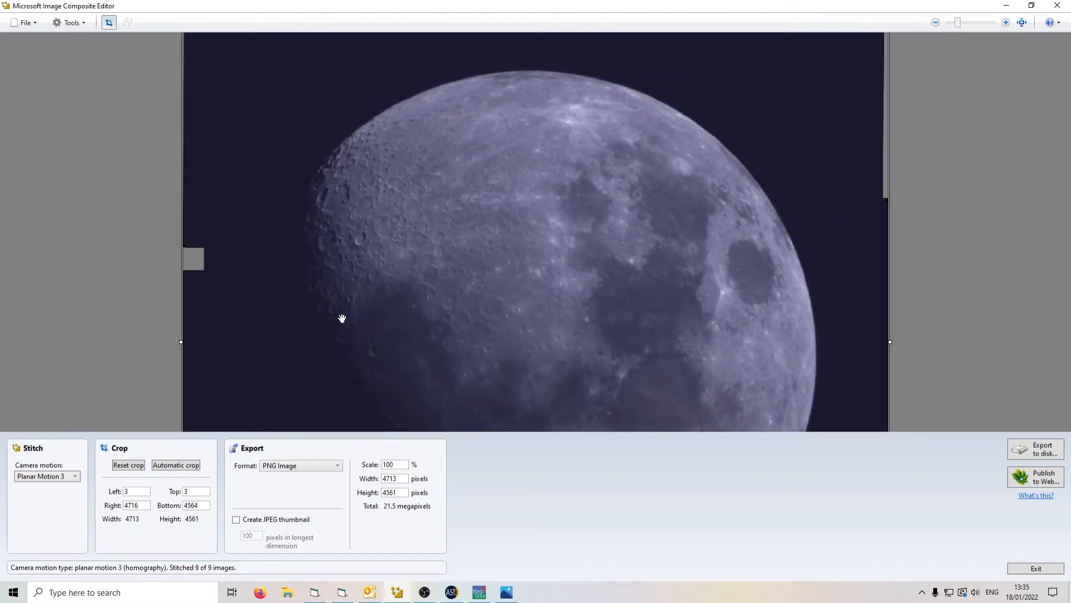
left_click_drag(647, 290, 644, 268)
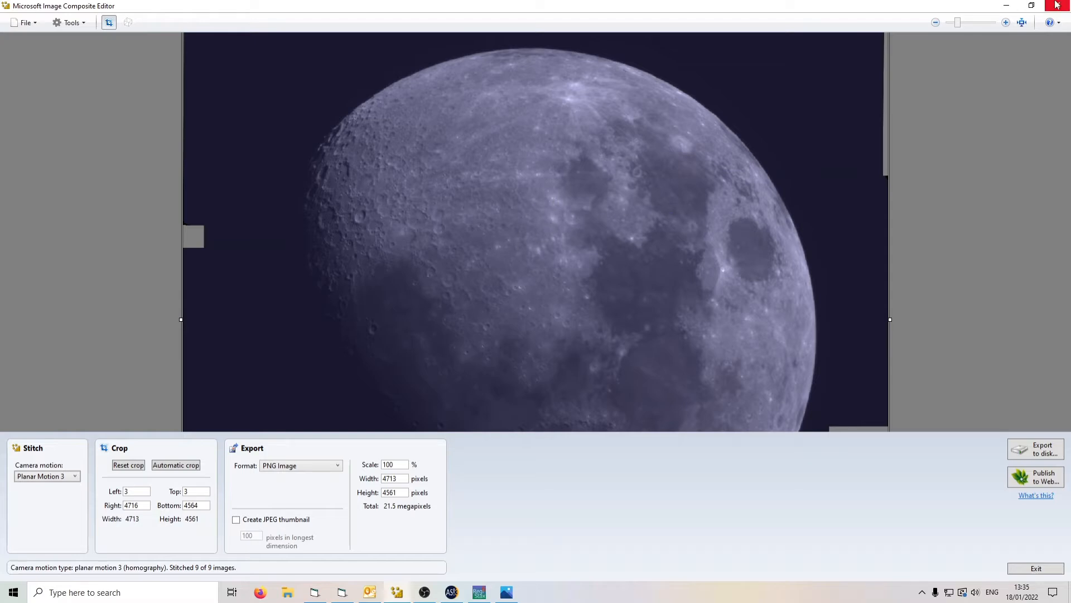
left_click(1006, 6)
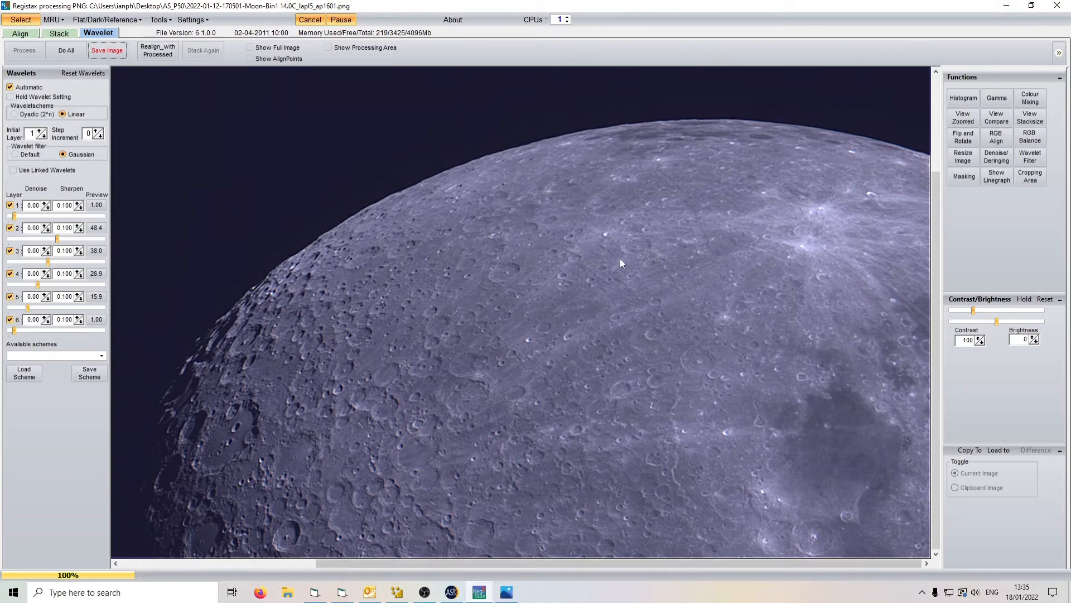
Minimise RegiStax and launch Adobe Photoshop Elements 11 from the Astro folder on the desktop, closing the folder window
left_click(1006, 5)
left_click(1006, 5)
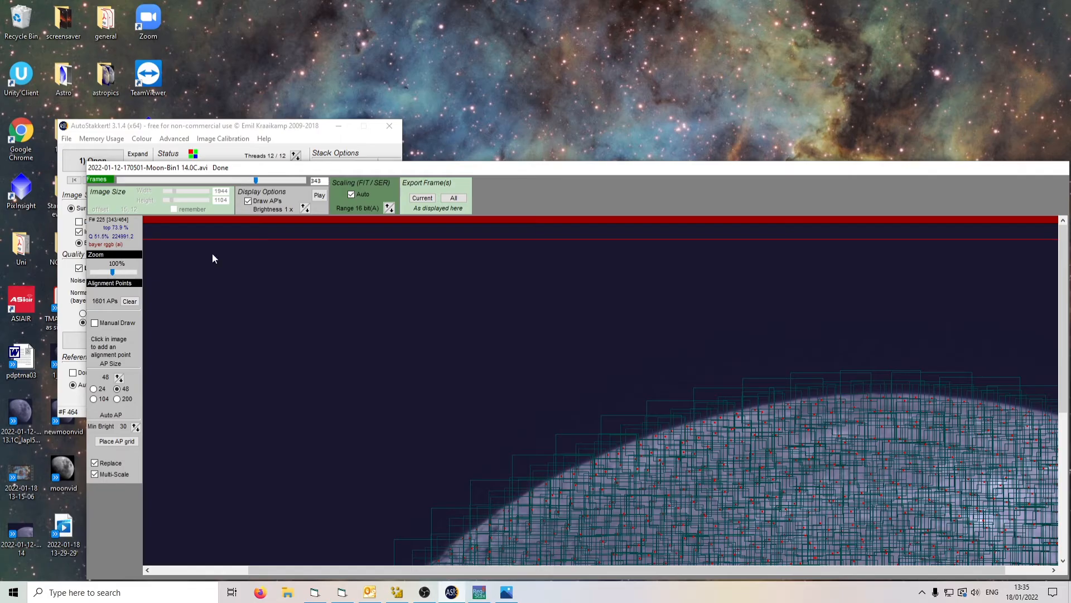
left_click_drag(159, 130, 233, 122)
double_click(63, 78)
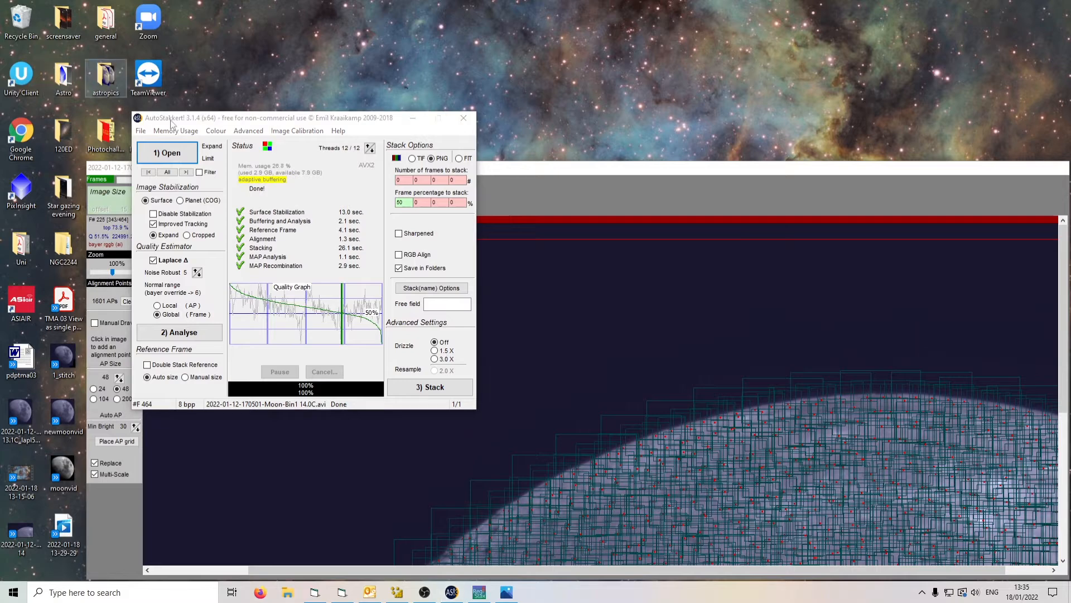
left_click(400, 291)
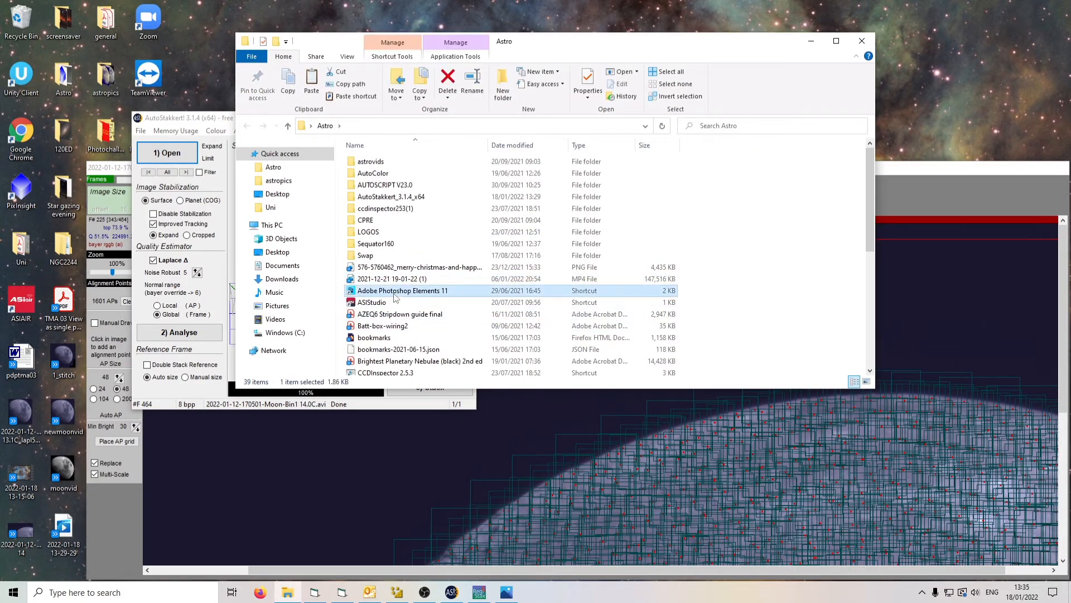
left_click(861, 41)
left_click(625, 205)
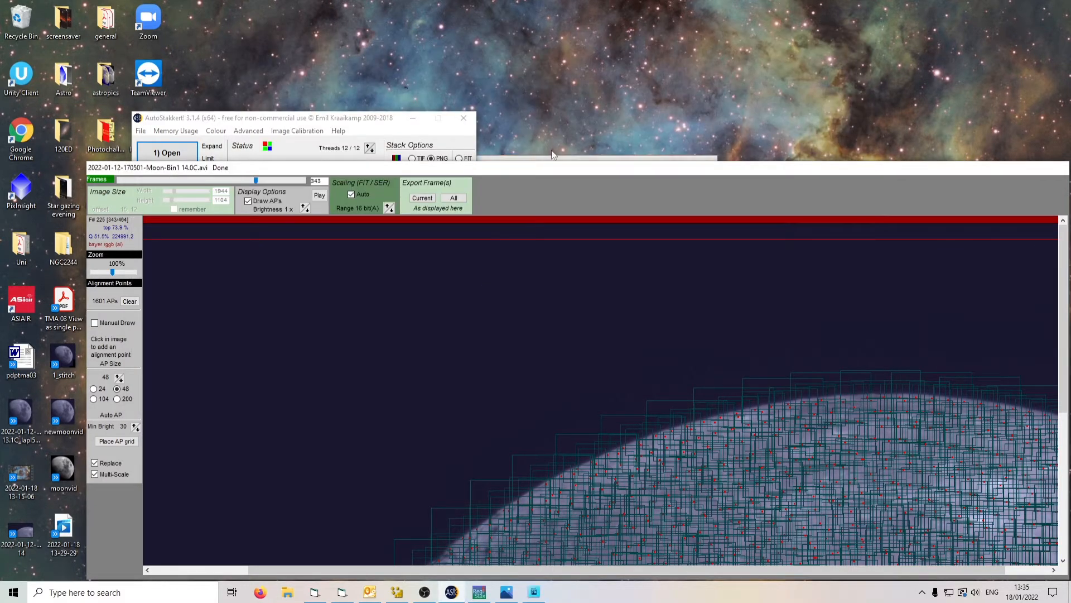
left_click(597, 206)
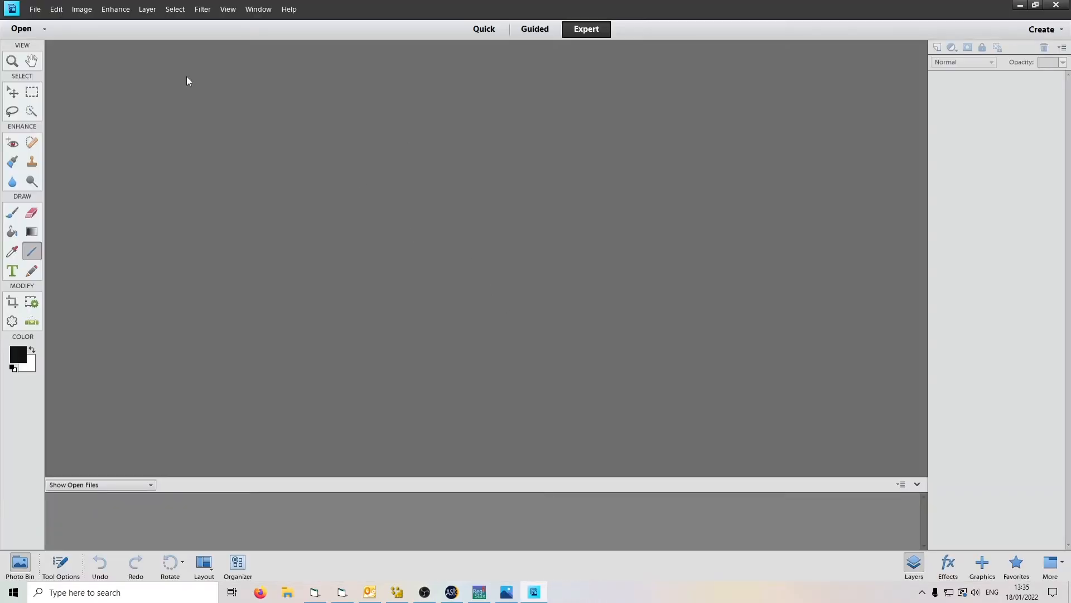
Open the 1_stitch image from the desktop and apply Auto Color Correction to it
left_click(35, 9)
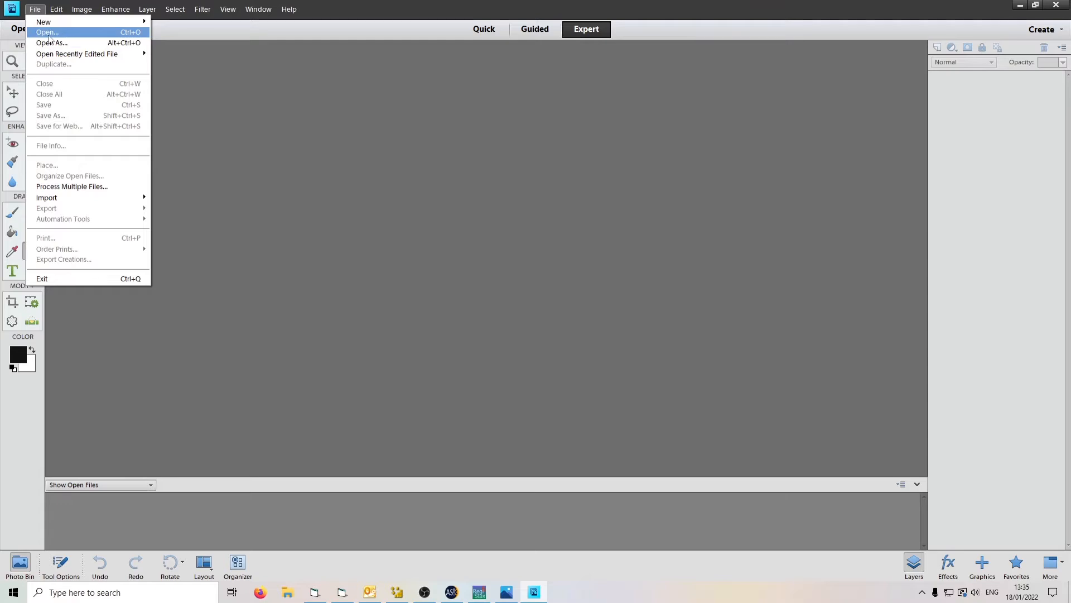
left_click(49, 31)
left_click(762, 232)
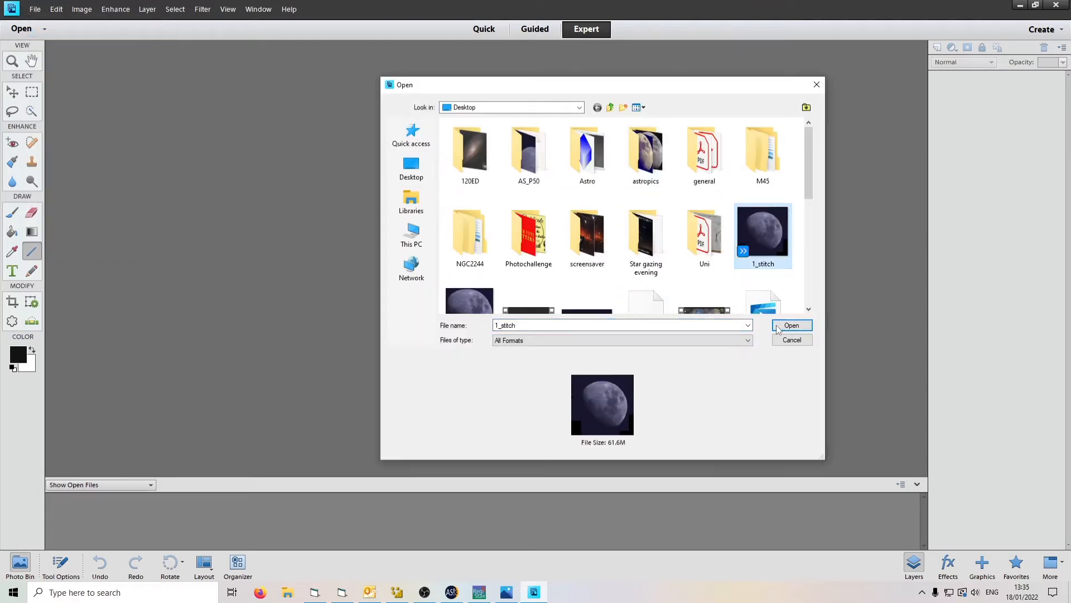
left_click(791, 326)
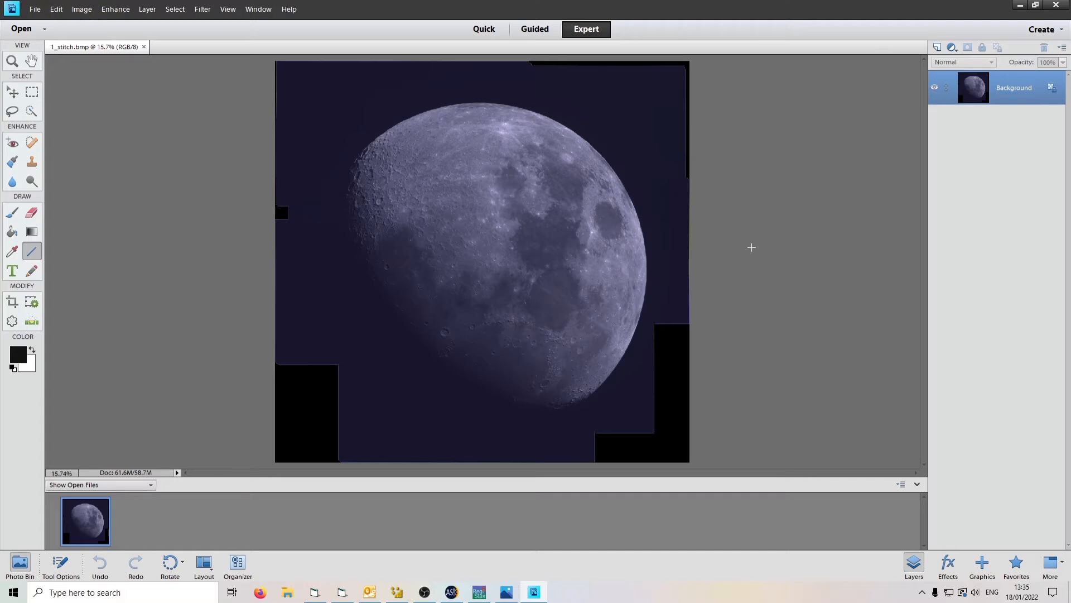
left_click(116, 9)
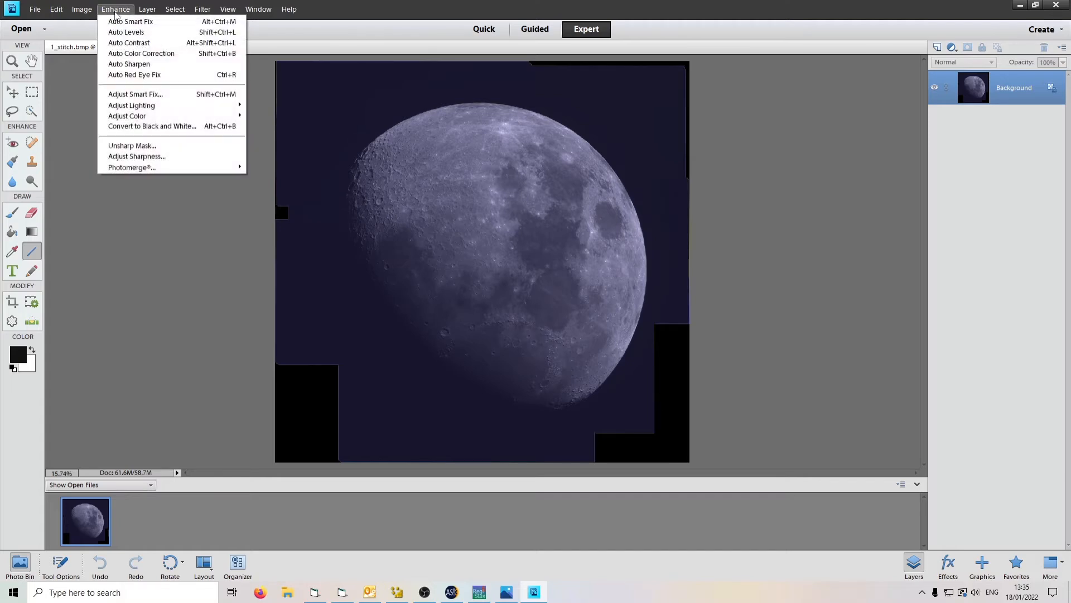
left_click(143, 54)
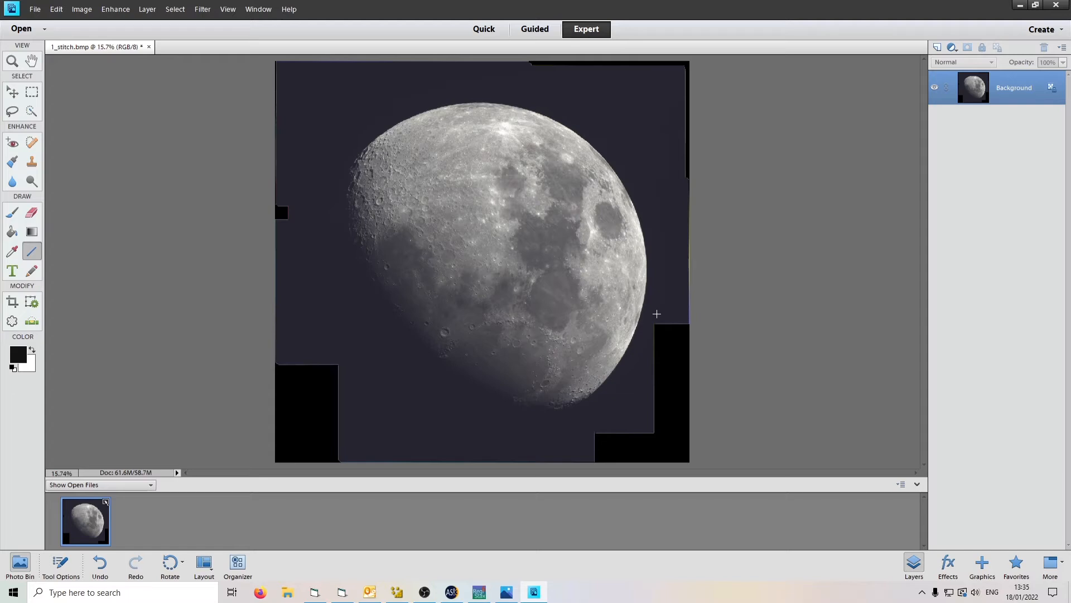
Crop the mosaic closely around the Moon, cutting off the black stitching gaps at the sides and corners
left_click(57, 9)
mouse_move(84, 11)
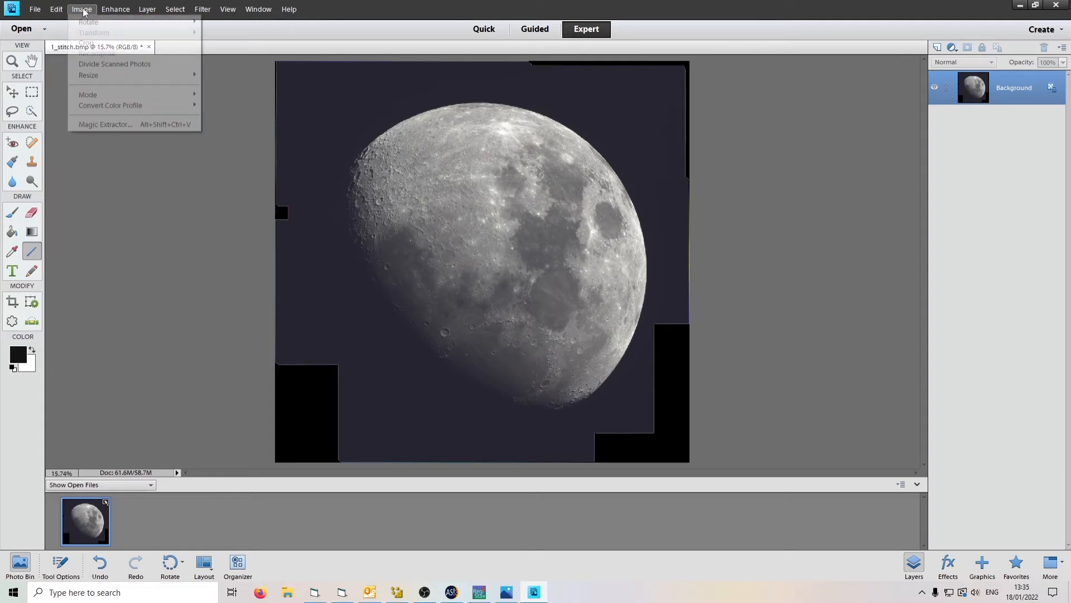
left_click(88, 43)
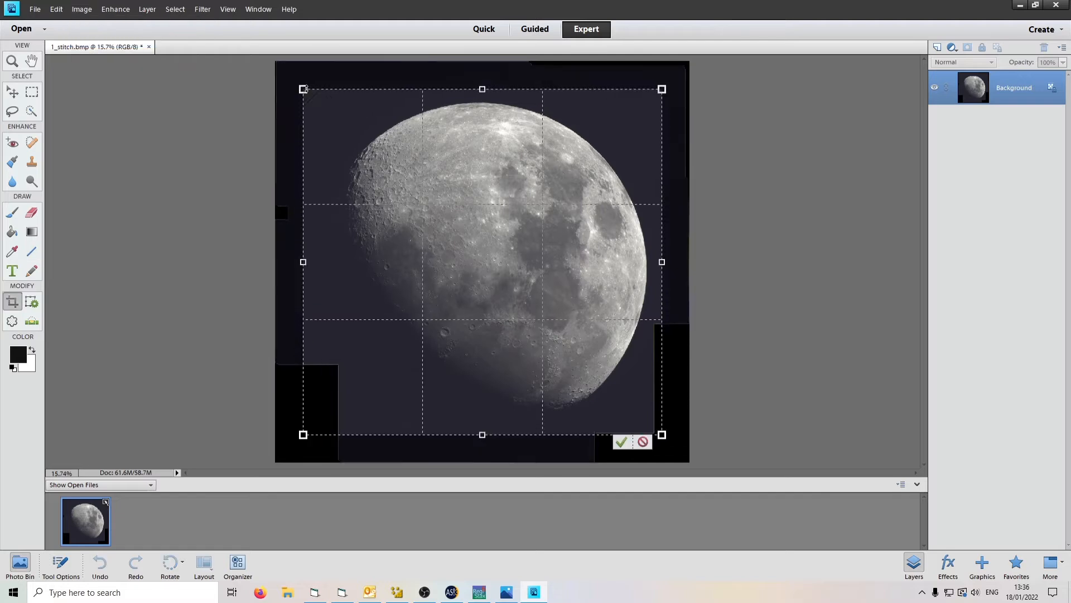
left_click_drag(303, 89, 341, 85)
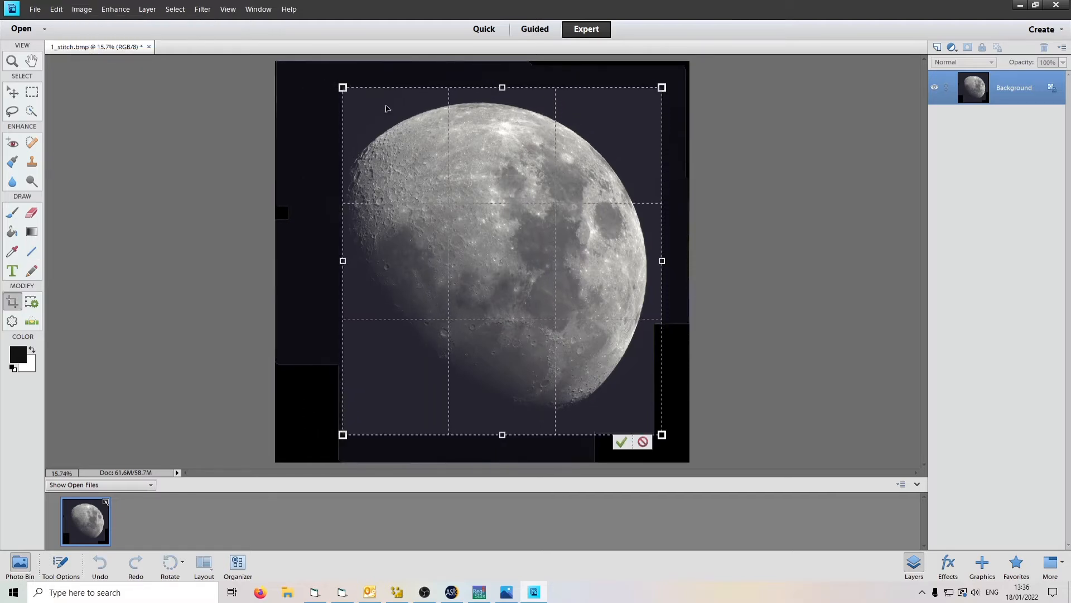
left_click_drag(662, 261, 650, 260)
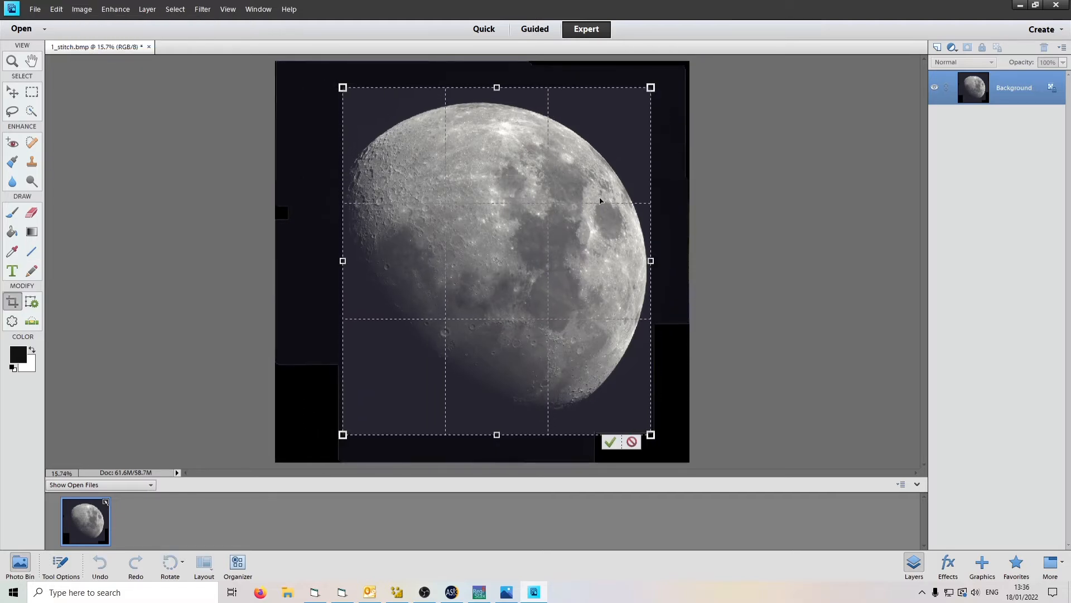
left_click(610, 447)
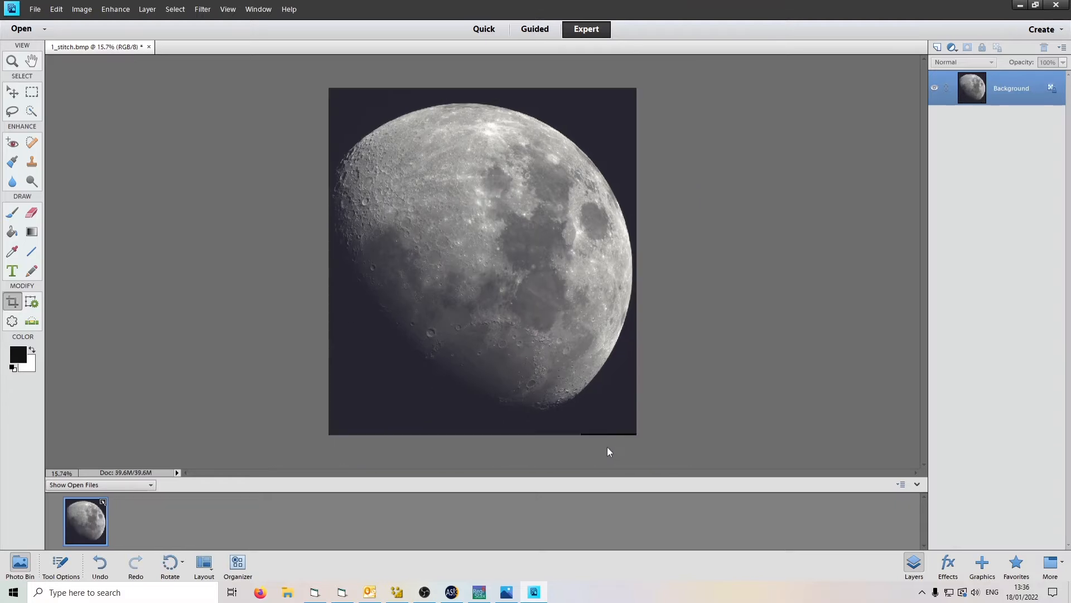
Flip the cropped Moon image horizontally and rotate it 90° to the right
left_click(92, 10)
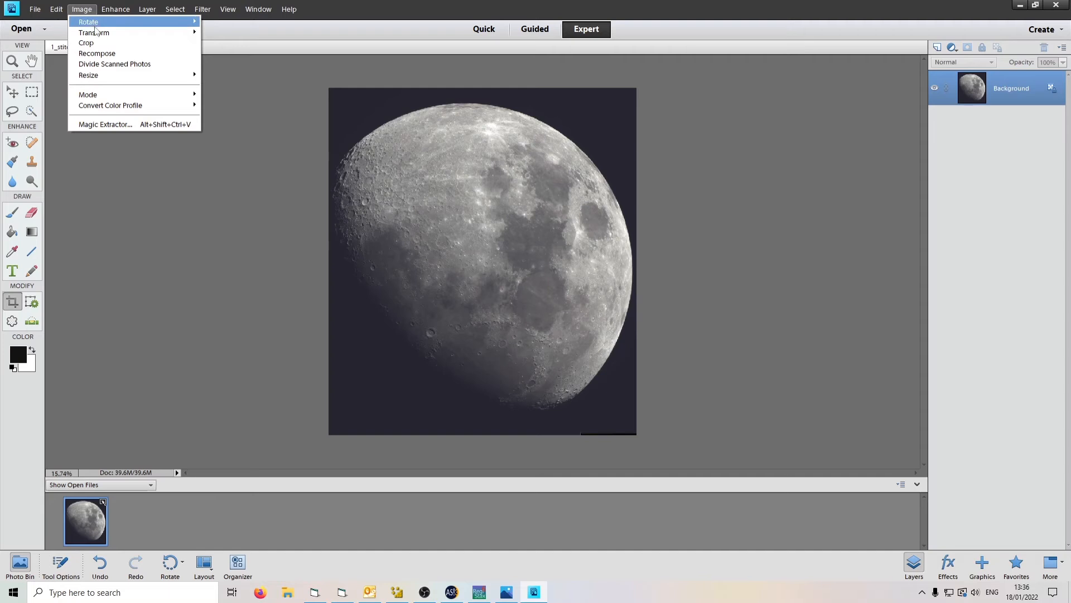
mouse_move(96, 25)
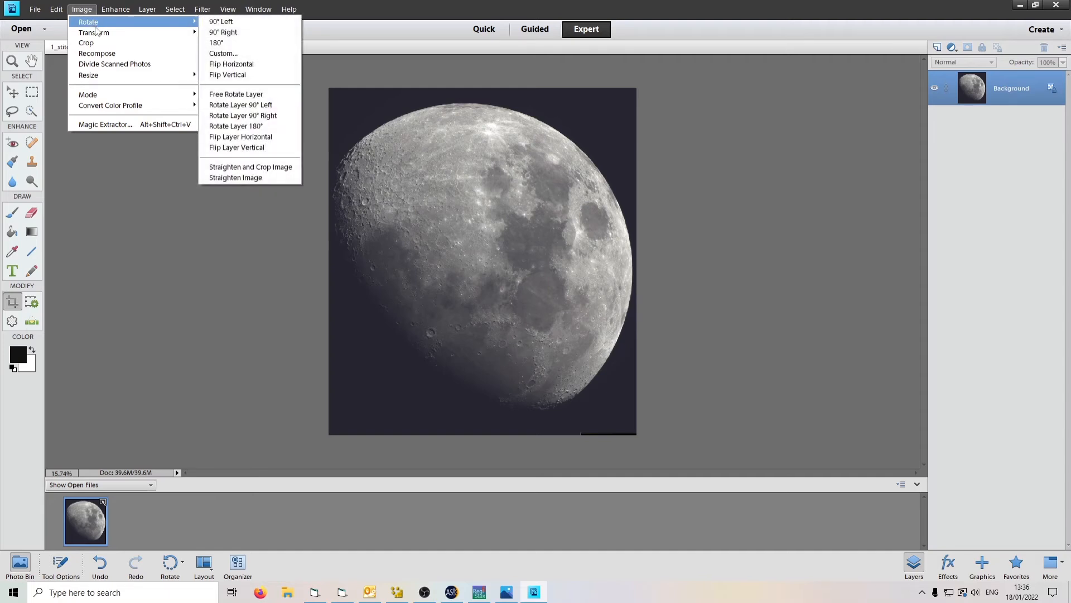
left_click(223, 64)
left_click(82, 9)
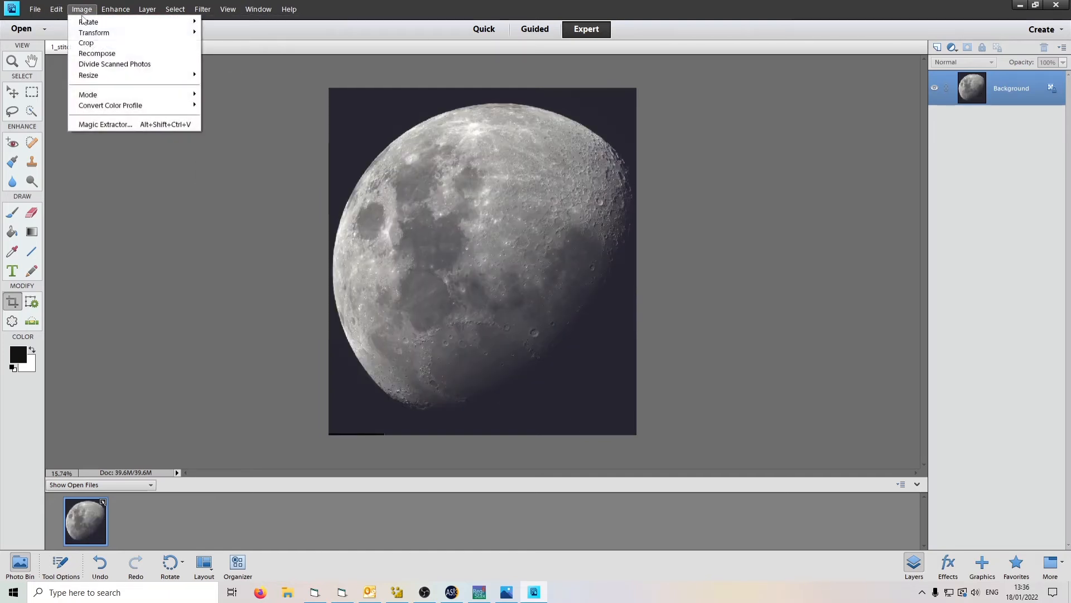
mouse_move(111, 23)
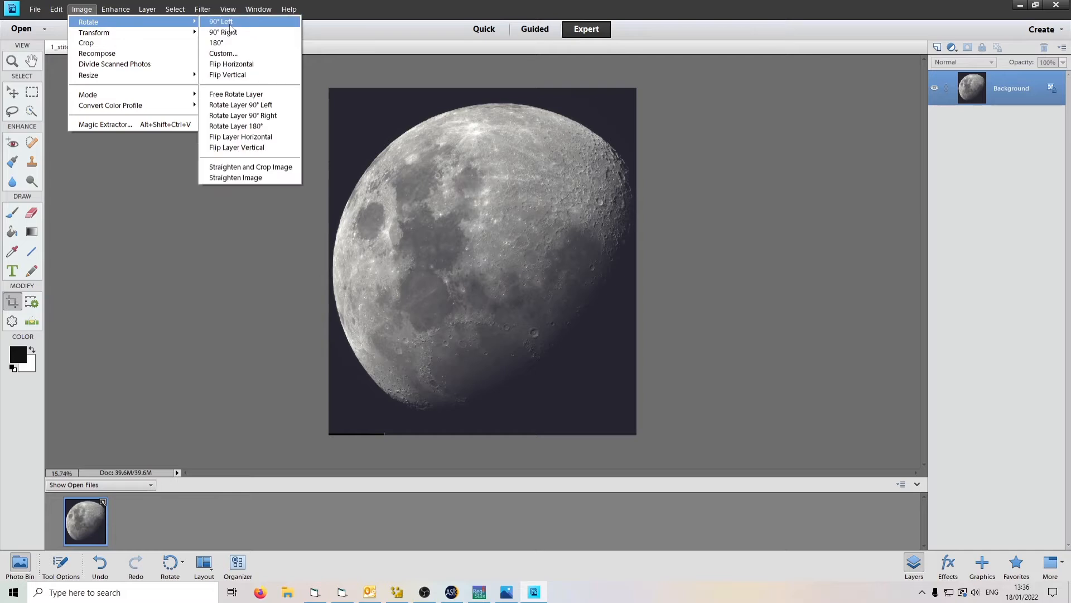
left_click(225, 32)
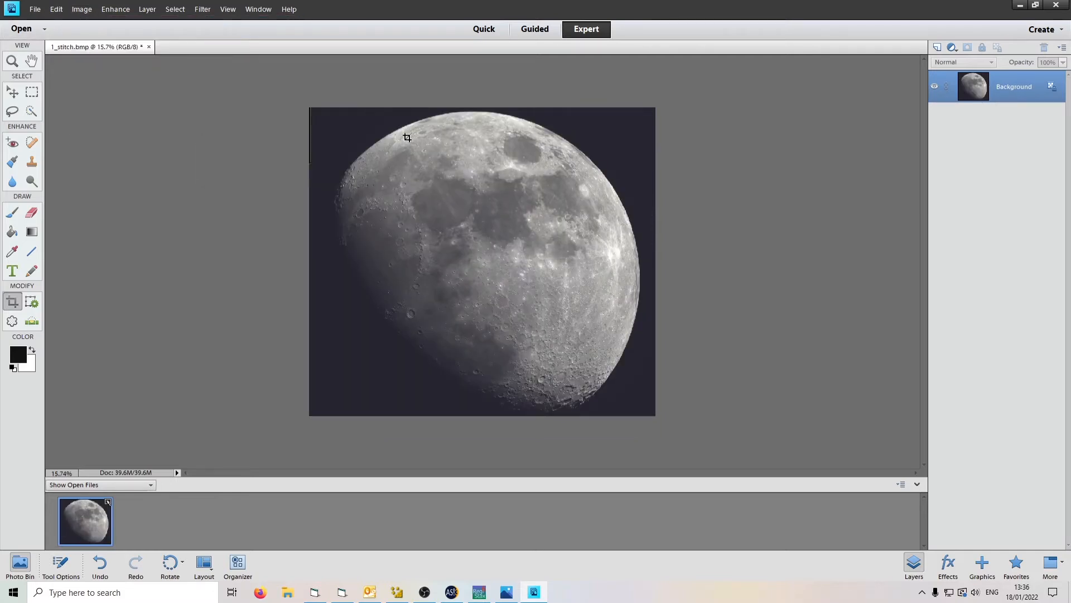
left_click(235, 16)
left_click(247, 62)
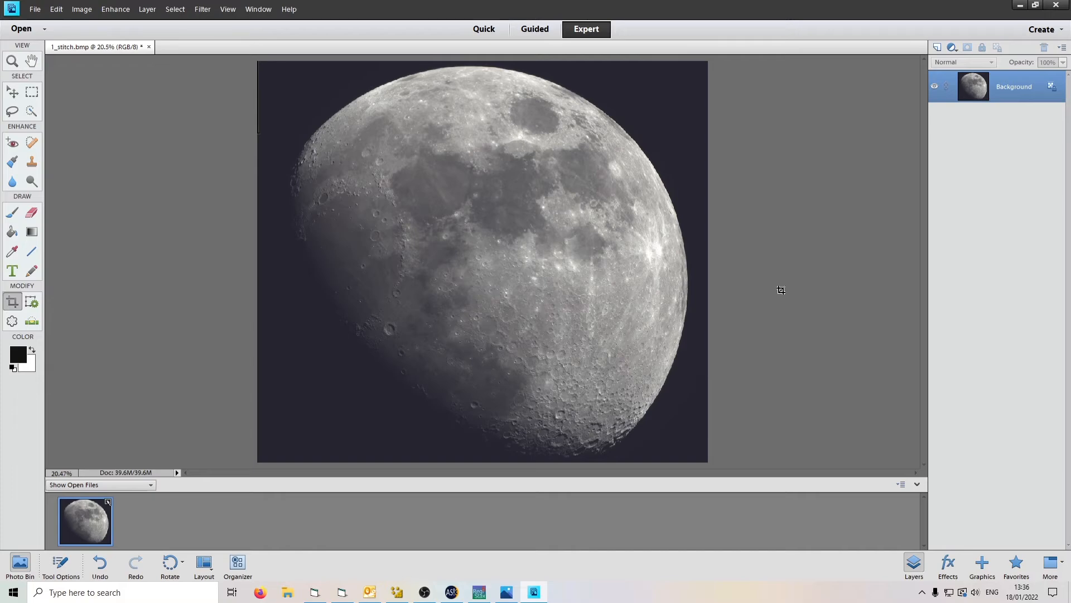
Bring out the Moon's colours with repeated Hue/Saturation passes, raising the master saturation in small increments of about +11
key("ctrl+u")
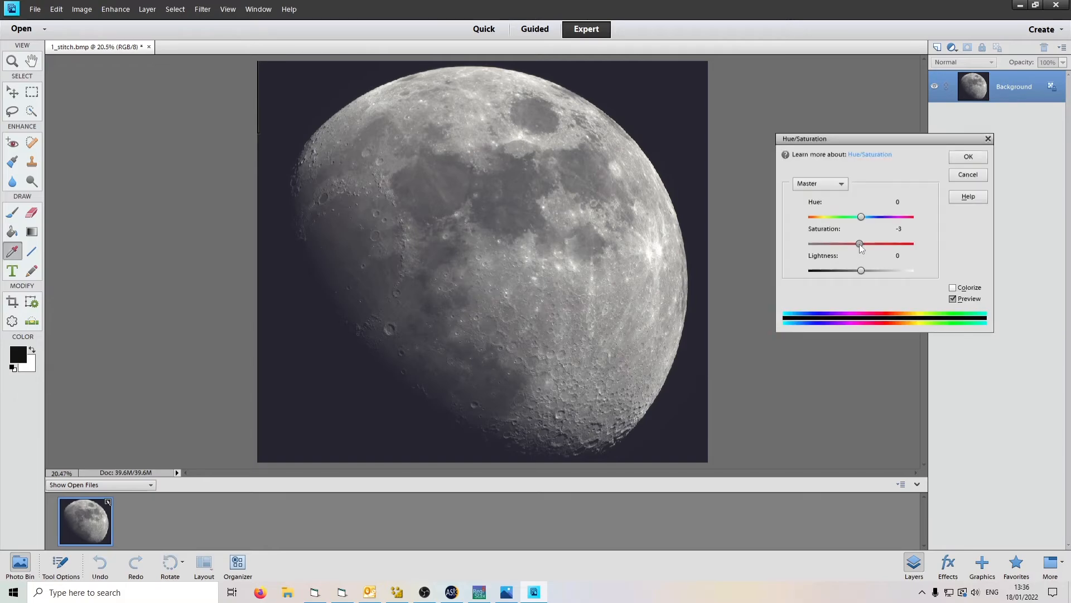
mouse_move(878, 245)
left_mouse_down()
mouse_move(916, 246)
mouse_move(891, 245)
left_mouse_up()
key("Escape")
key("ctrl+u")
key("Escape")
key("ctrl+u")
key("Escape")
key("ctrl+u")
key("Escape")
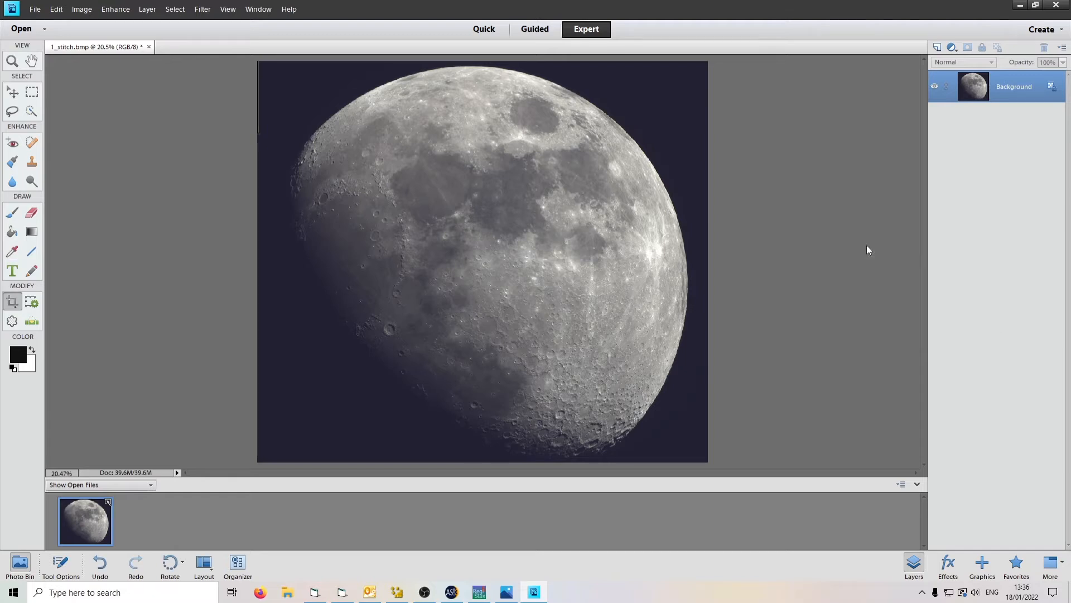
key("ctrl+u")
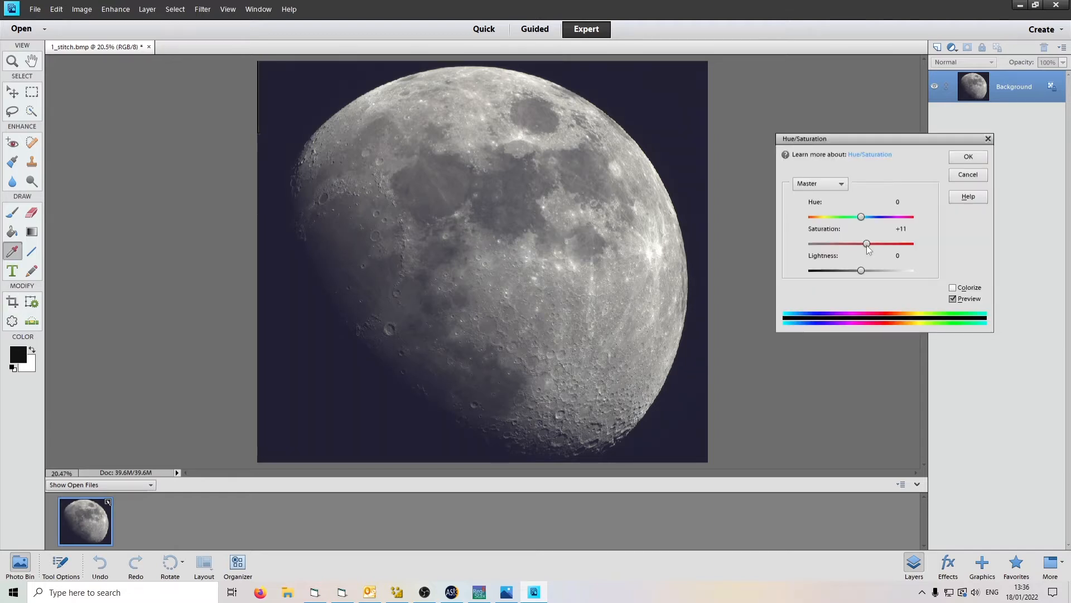
key("Escape")
key("ctrl+u")
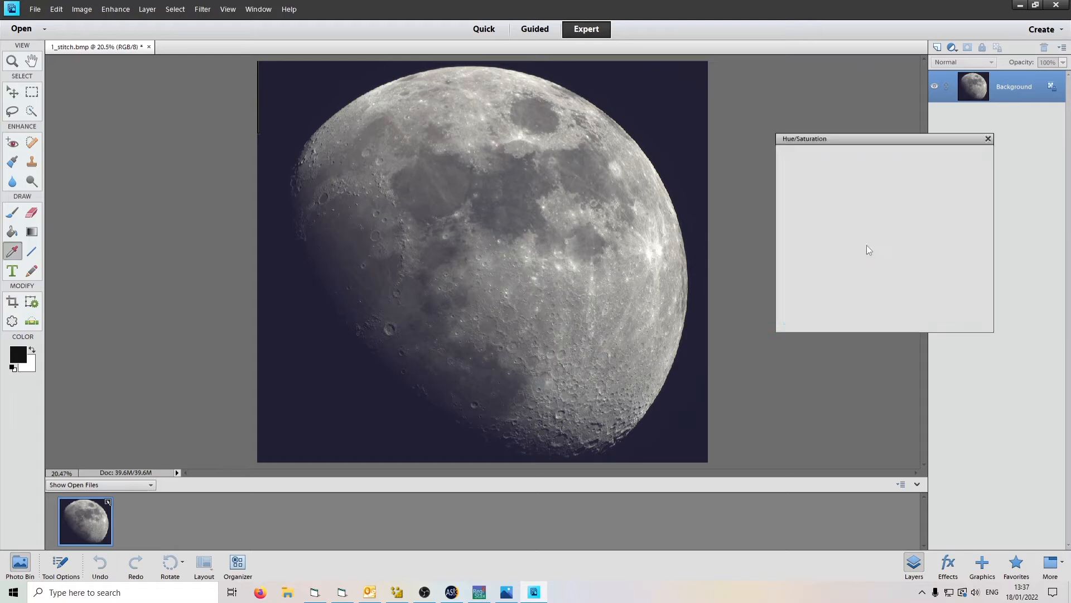
left_click(867, 246)
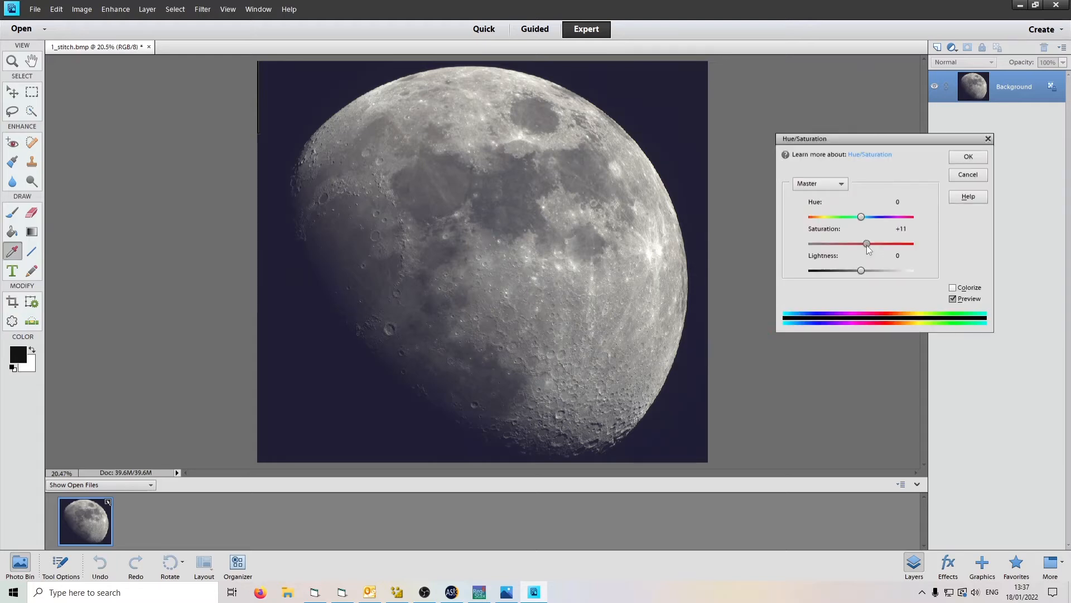
key("Return")
key("ctrl+u")
left_click(866, 245)
key("Escape")
key("ctrl+u")
key("Escape")
key("ctrl+u")
key("Escape")
key("ctrl+u")
key("Escape")
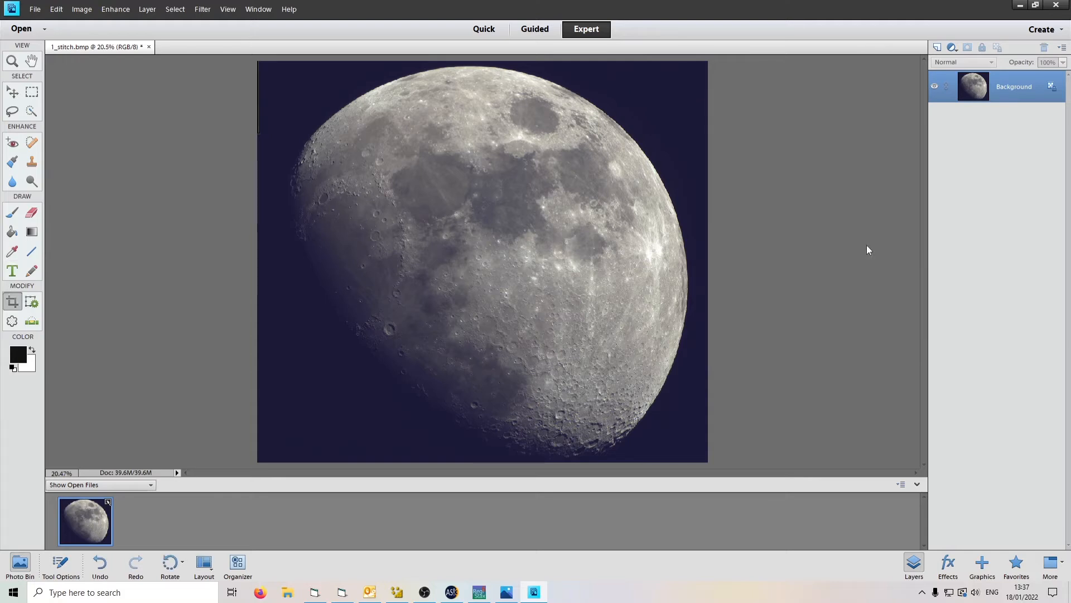
key("ctrl+u")
key("Escape")
key("ctrl+u")
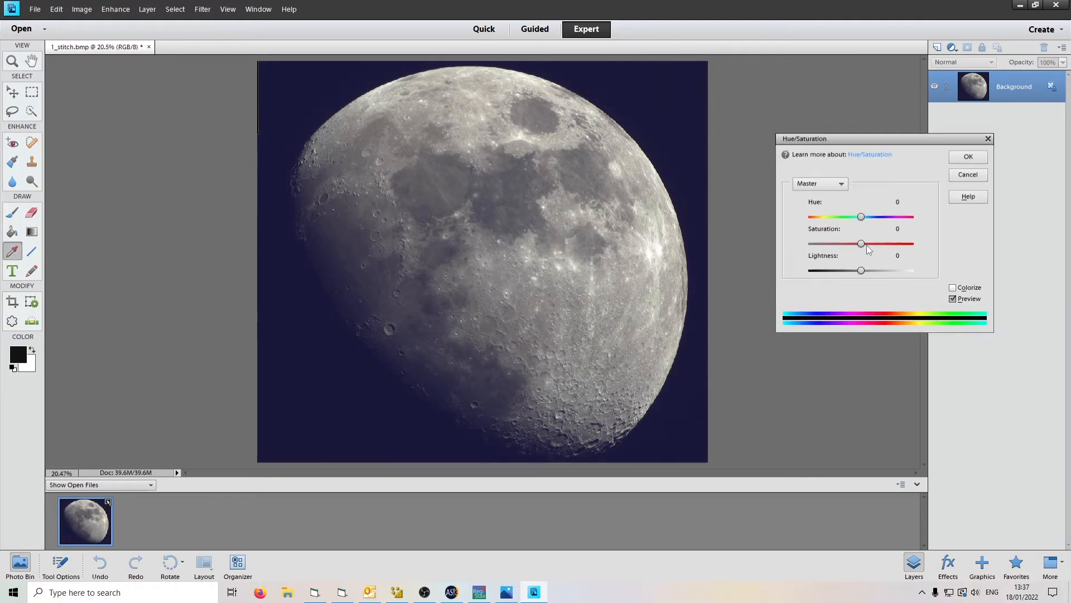
key("Return")
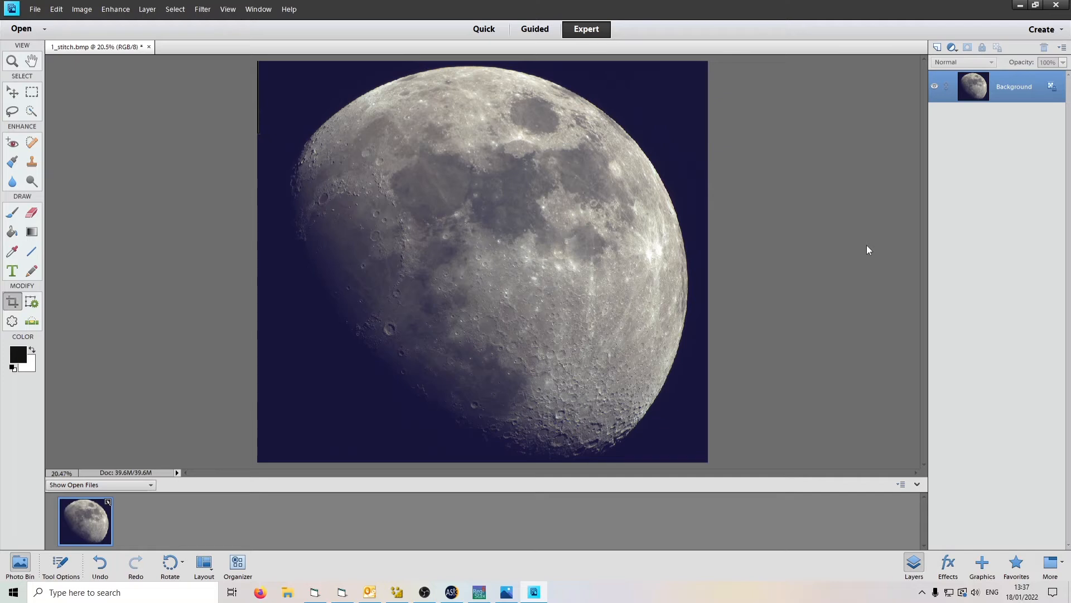
key("ctrl+u")
left_click(867, 246)
key("Return")
key("ctrl+u")
left_click(867, 245)
key("Return")
key("ctrl+u")
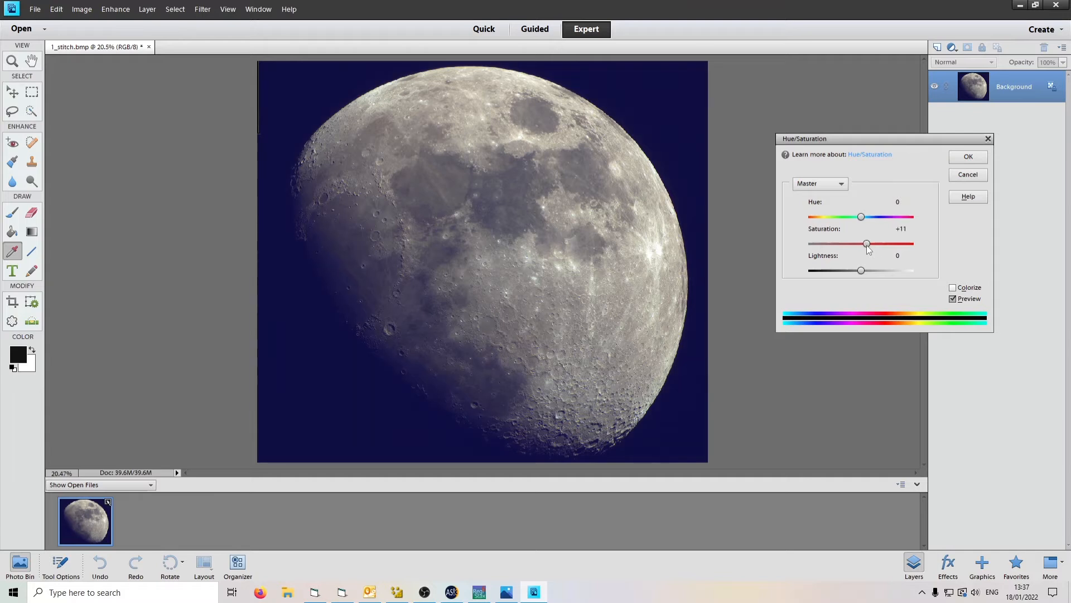
key("Return")
key("ctrl+u")
key("Return")
key("ctrl+u")
key("Return")
key("ctrl+u")
key("Return")
key("ctrl+u")
key("Return")
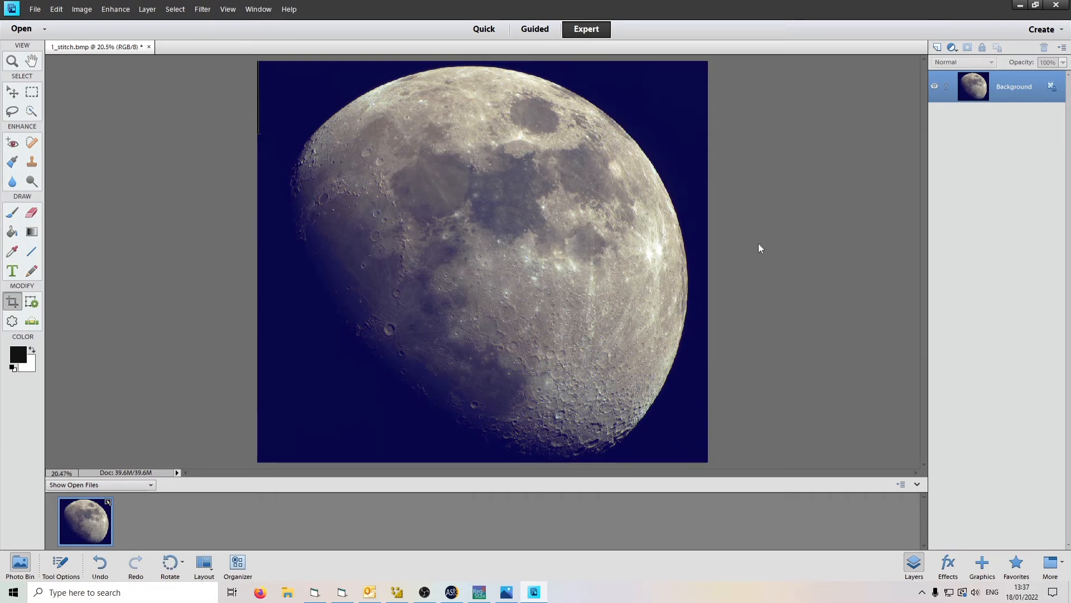
Apply Reduce Noise with strength 9, preserve details 100%, reduce color noise 100% and JPEG artifact removal
left_click(202, 9)
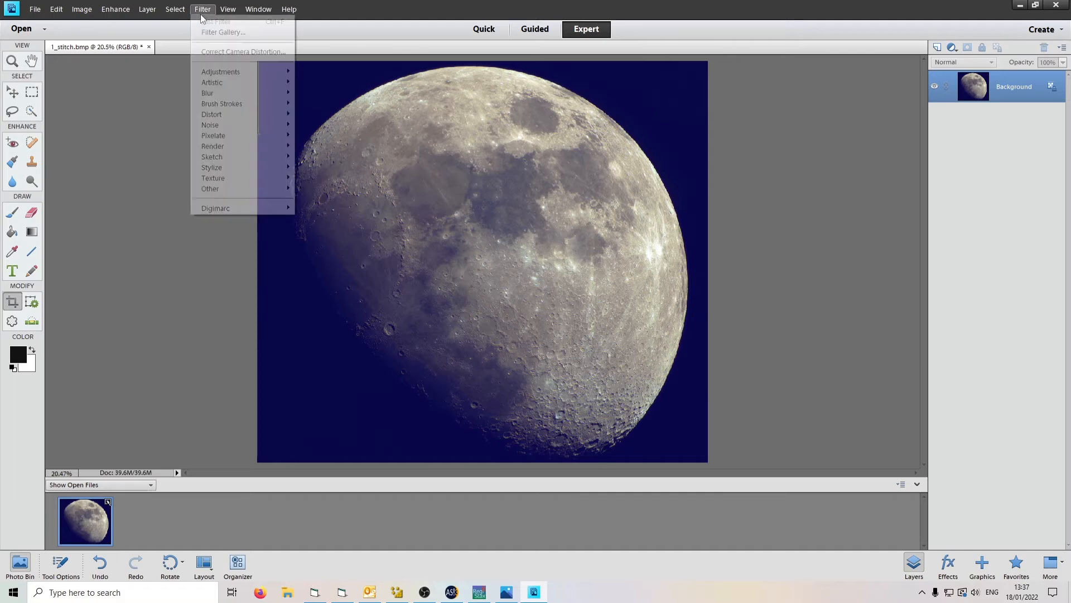
mouse_move(228, 134)
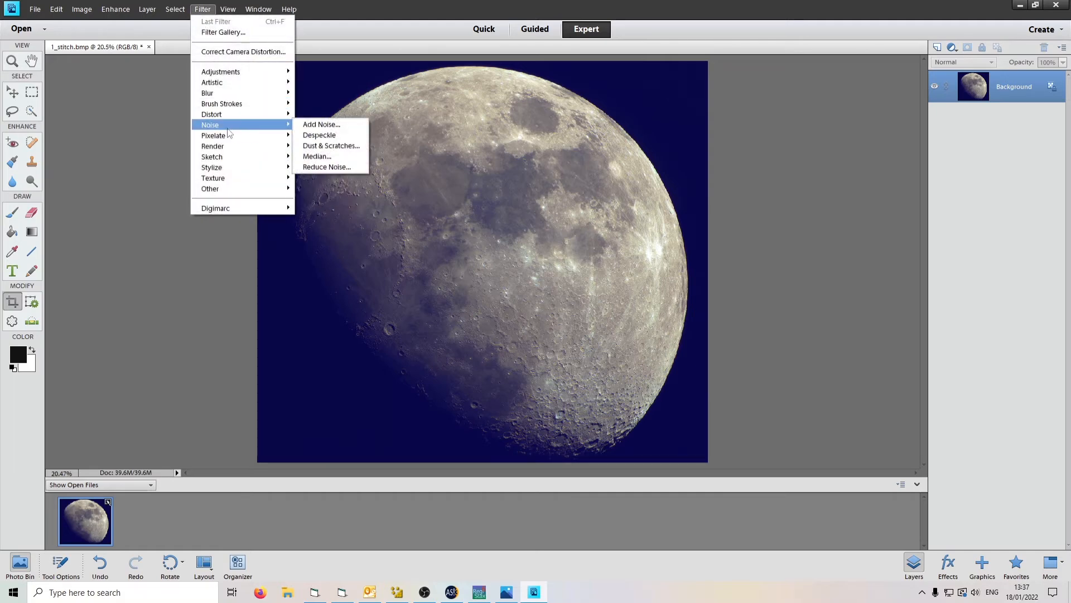
left_click(326, 168)
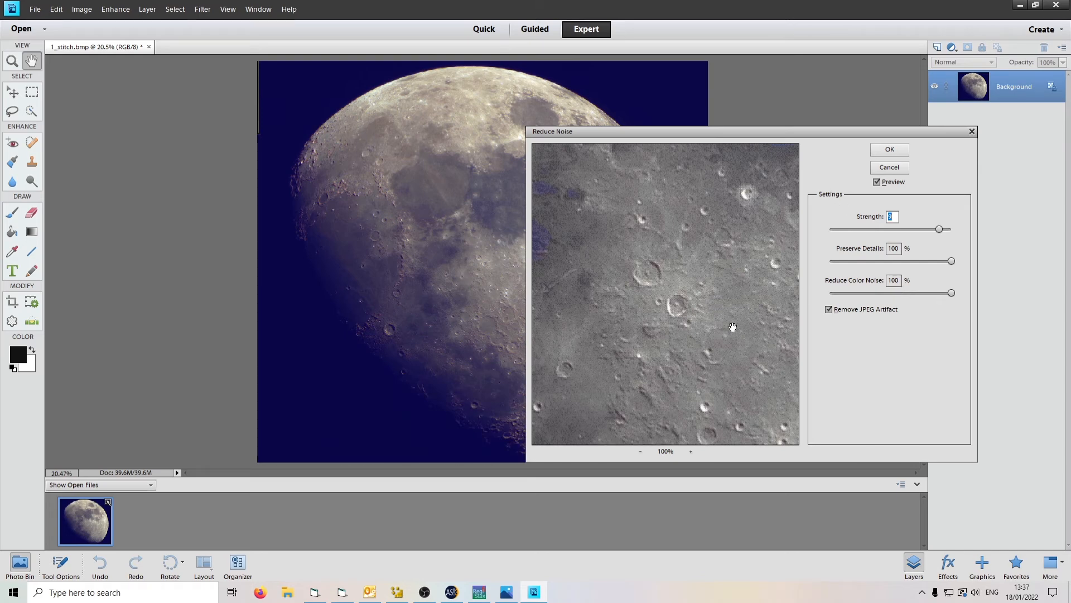
left_click(894, 149)
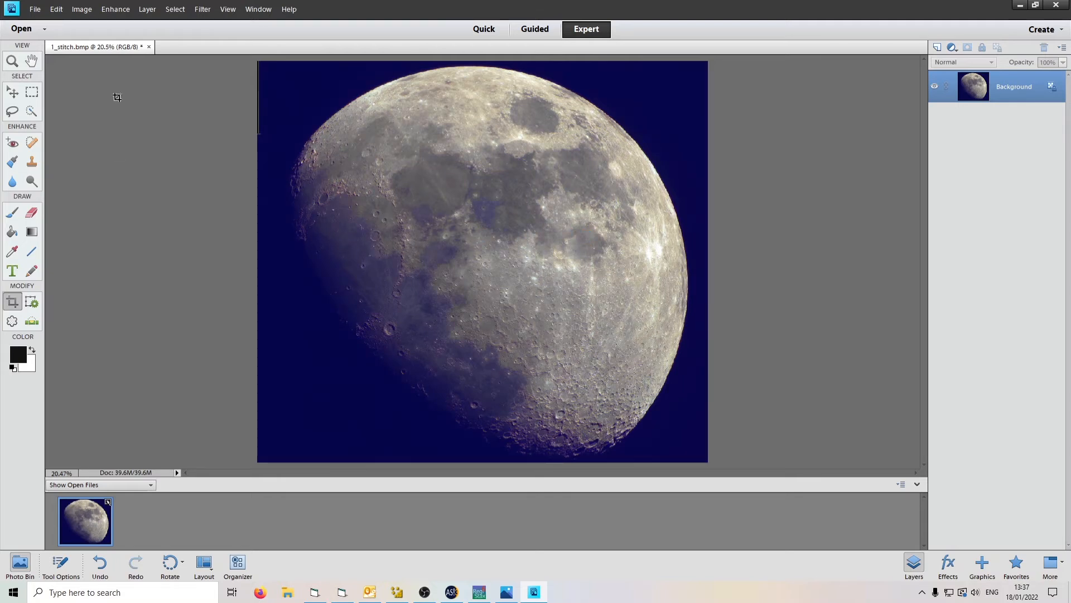
Undo the noise reduction and raise the Moon image's master saturation to +21 with Hue/Saturation
left_click(57, 9)
left_click(67, 18)
key("ctrl+u")
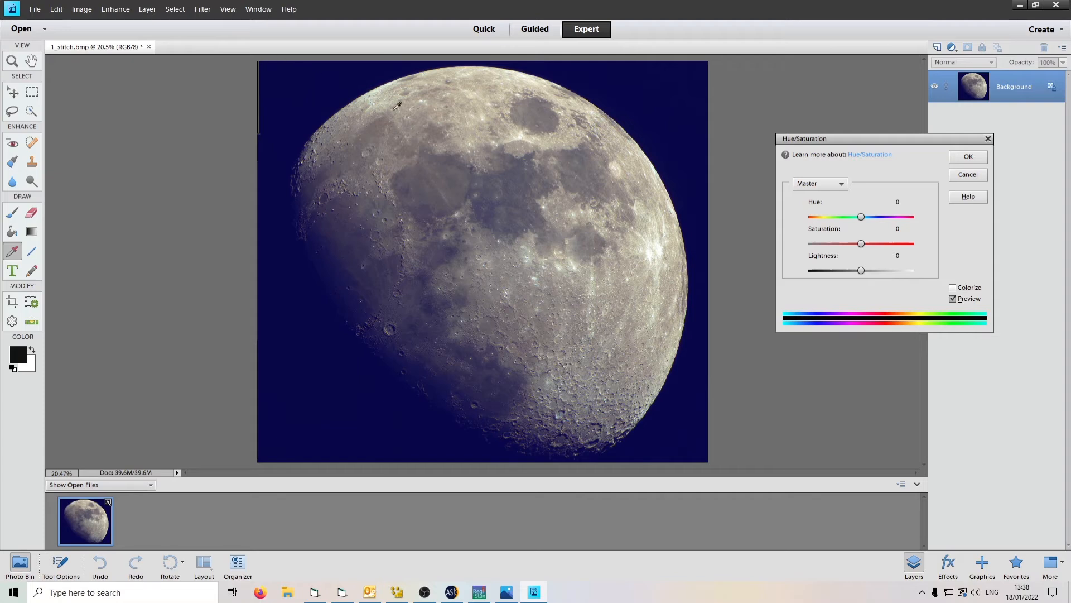
mouse_move(863, 247)
left_mouse_down()
mouse_move(899, 246)
mouse_move(873, 246)
left_mouse_up()
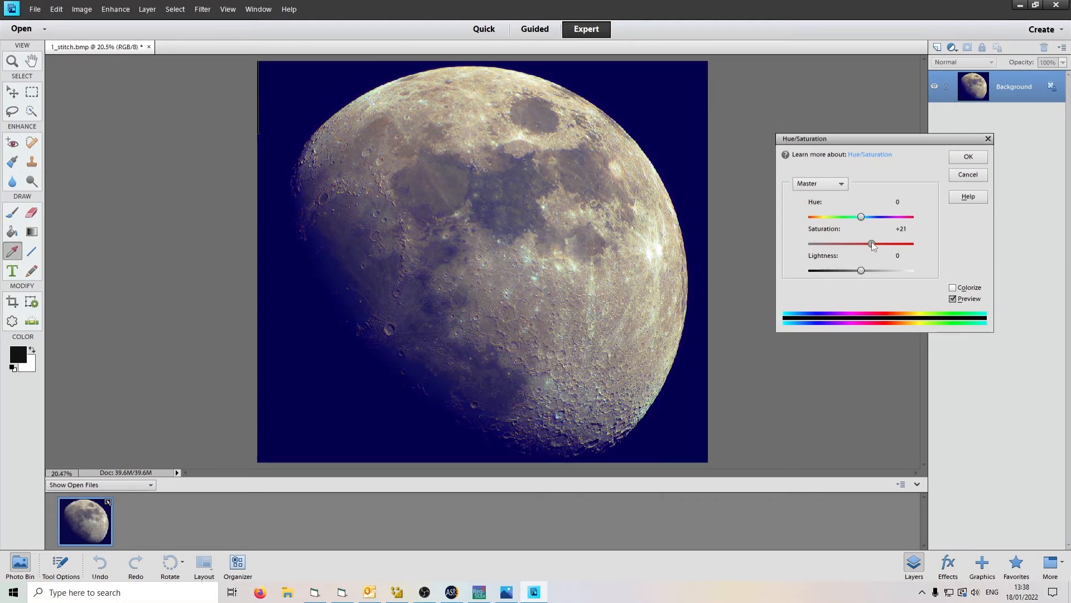
left_click(958, 159)
key("c")
Apply the Despeckle noise filter to the Moon image
left_click(202, 9)
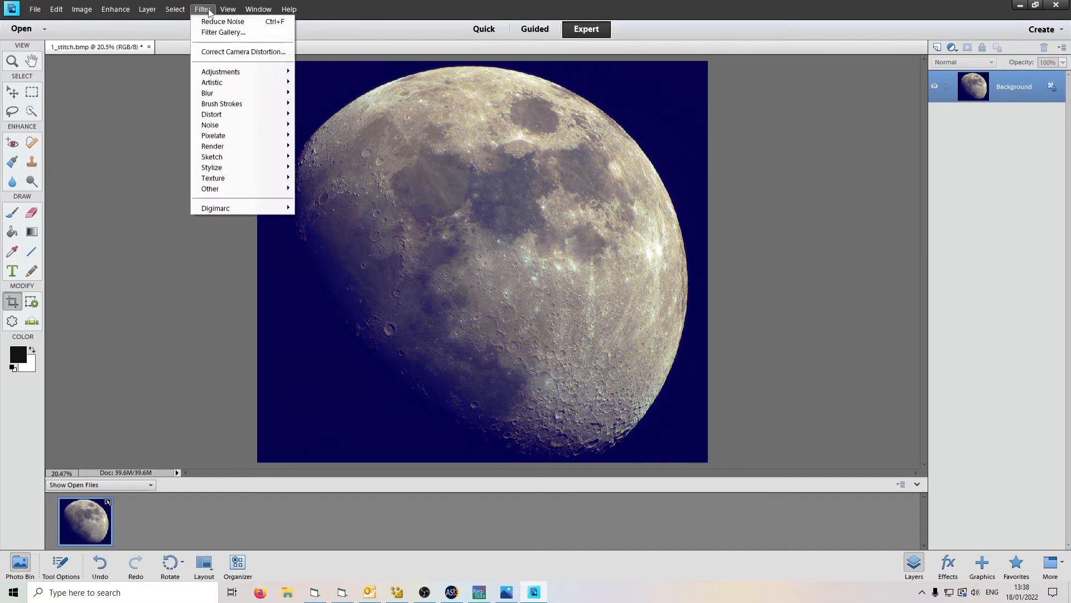
mouse_move(226, 125)
left_click(338, 137)
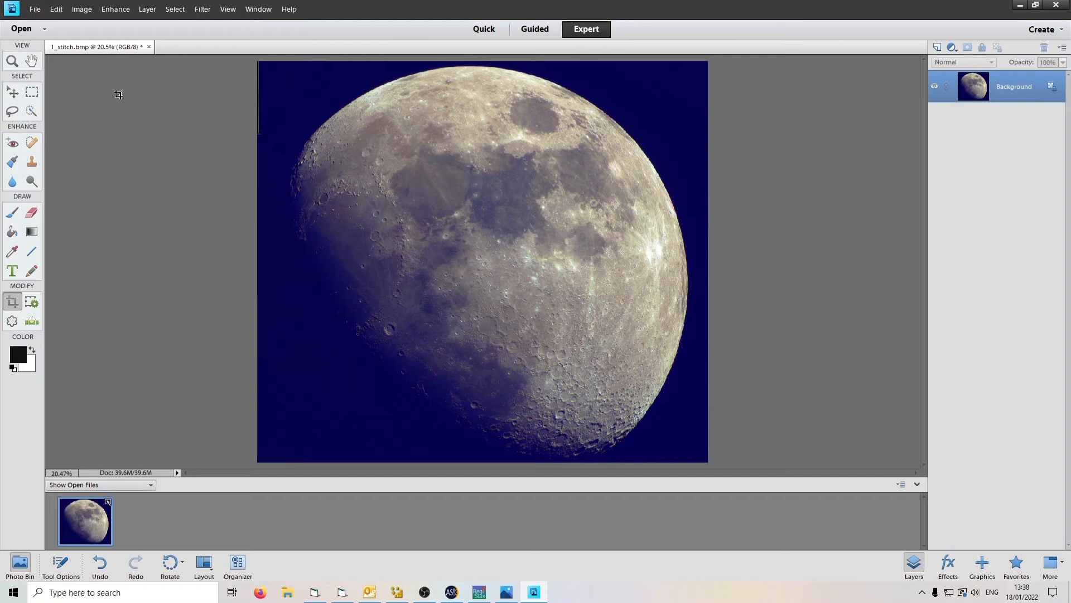
Check the craters near the terminator in the Reduce Noise preview and apply strength 9, preserve details 100% and JPEG artifact removal
left_click(202, 9)
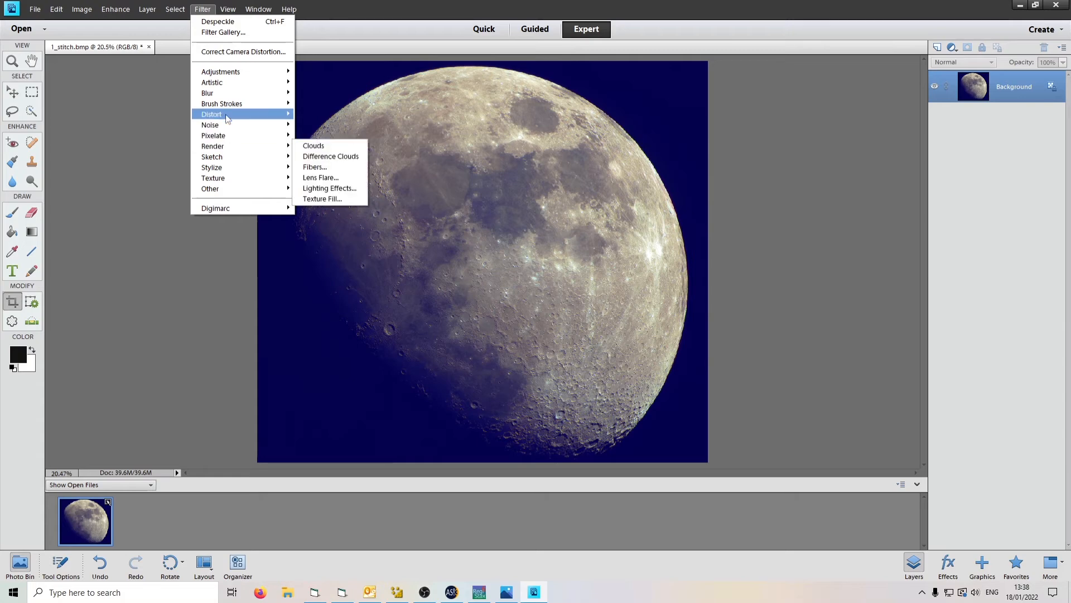
mouse_move(268, 125)
left_click(313, 167)
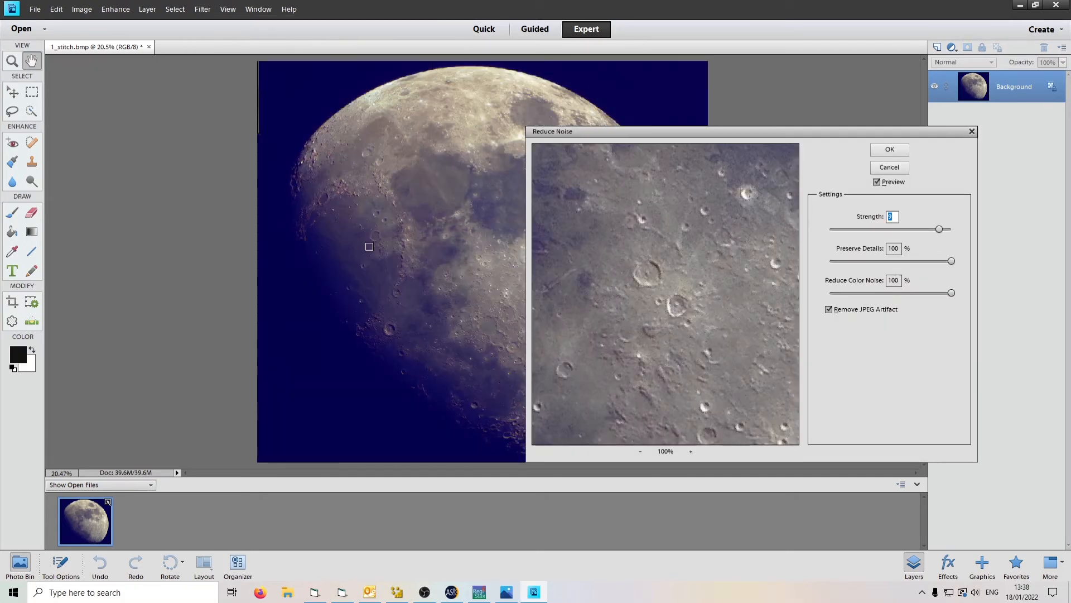
left_click(380, 195)
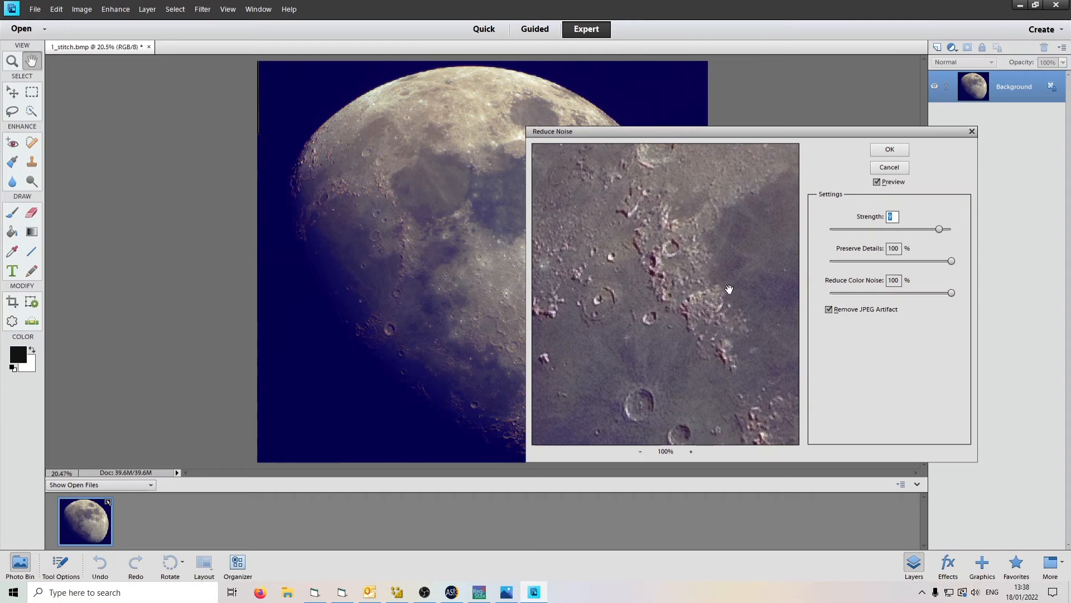
left_click_drag(952, 293, 826, 295)
left_click(890, 149)
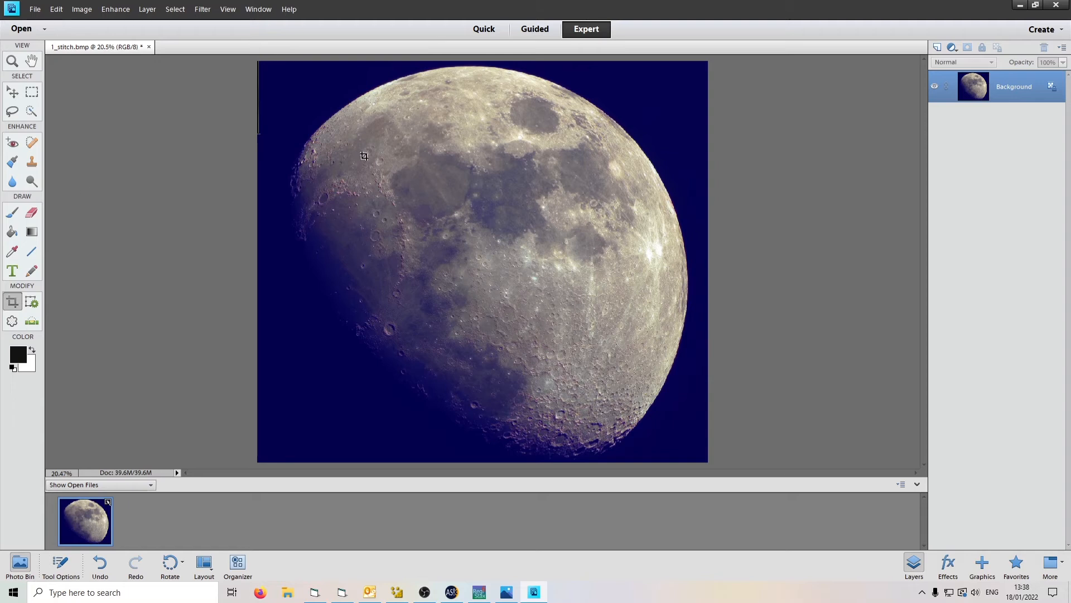
Save the Moon image to the Desktop as 1_stitchpix in BMP format, using the Windows file format and 24-bit depth
left_click(31, 10)
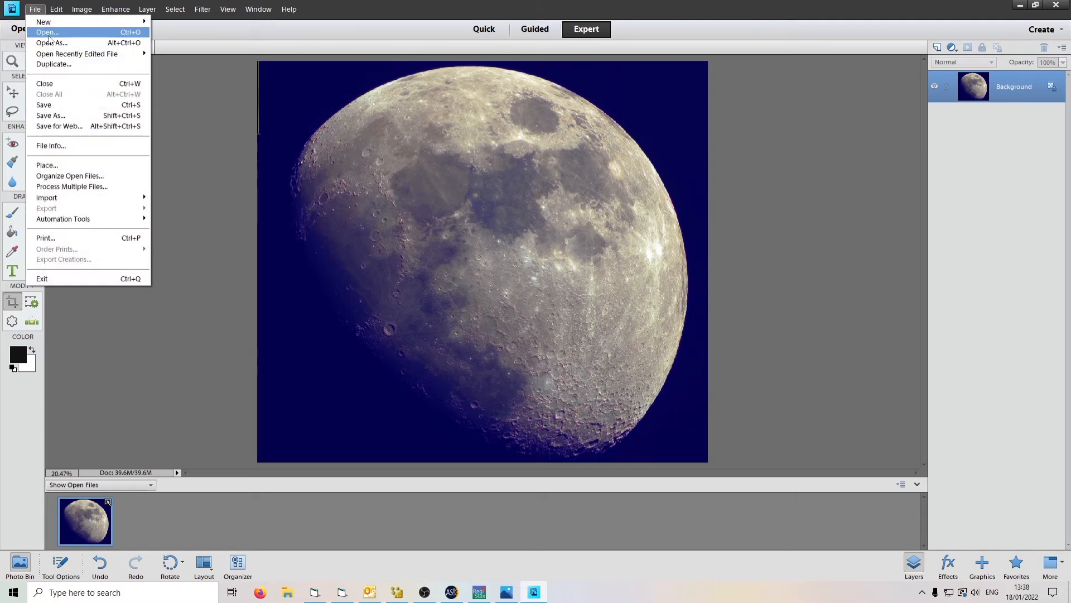
left_click(70, 175)
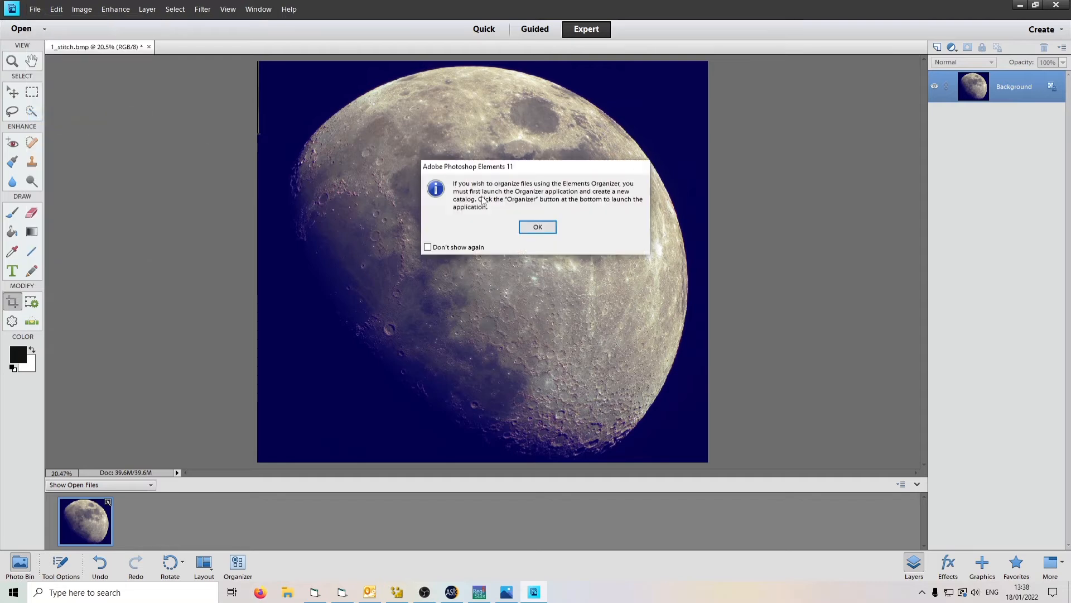
left_click(536, 227)
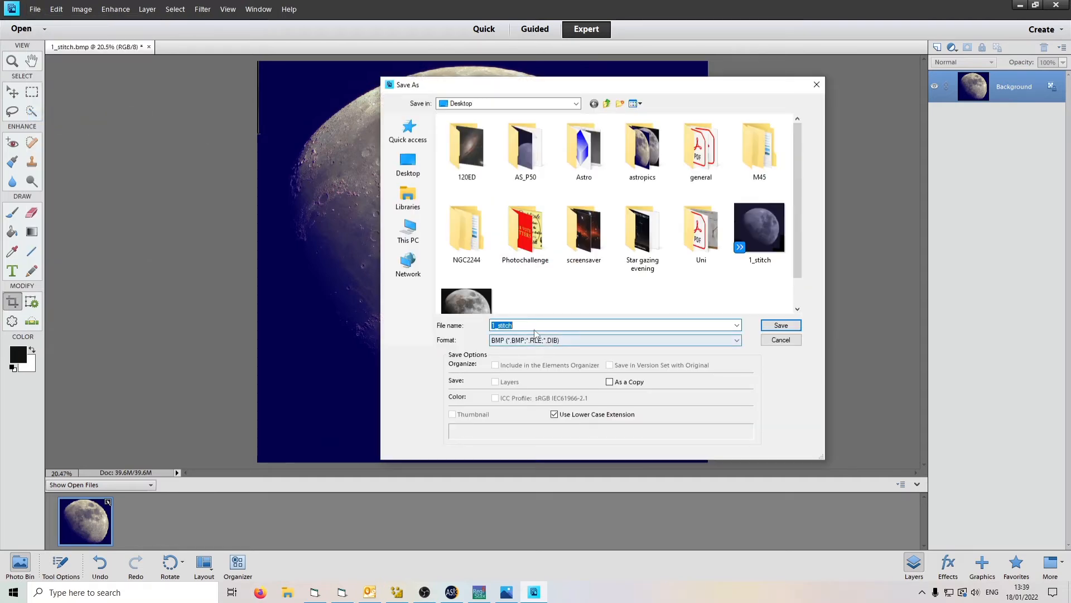
left_click(608, 340)
left_click(623, 343)
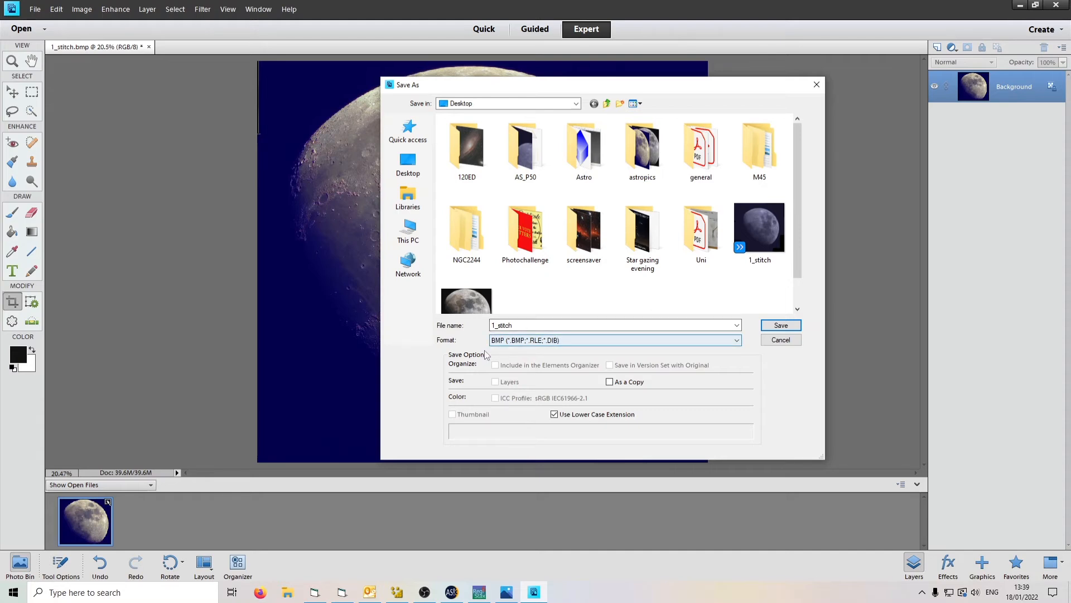
left_click(528, 327)
left_click(528, 328)
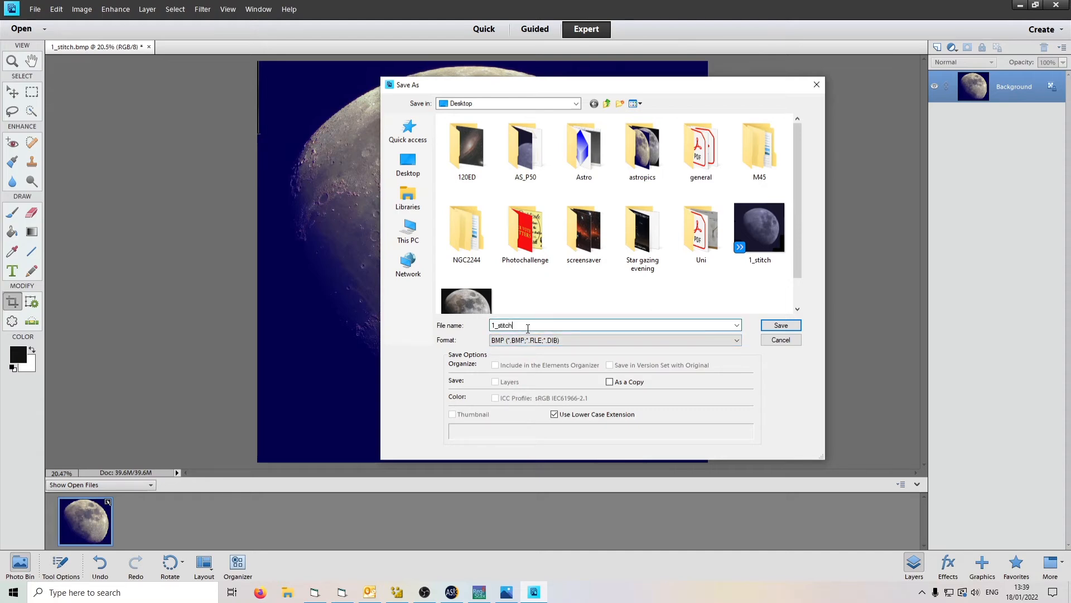
type("pix")
key("Return")
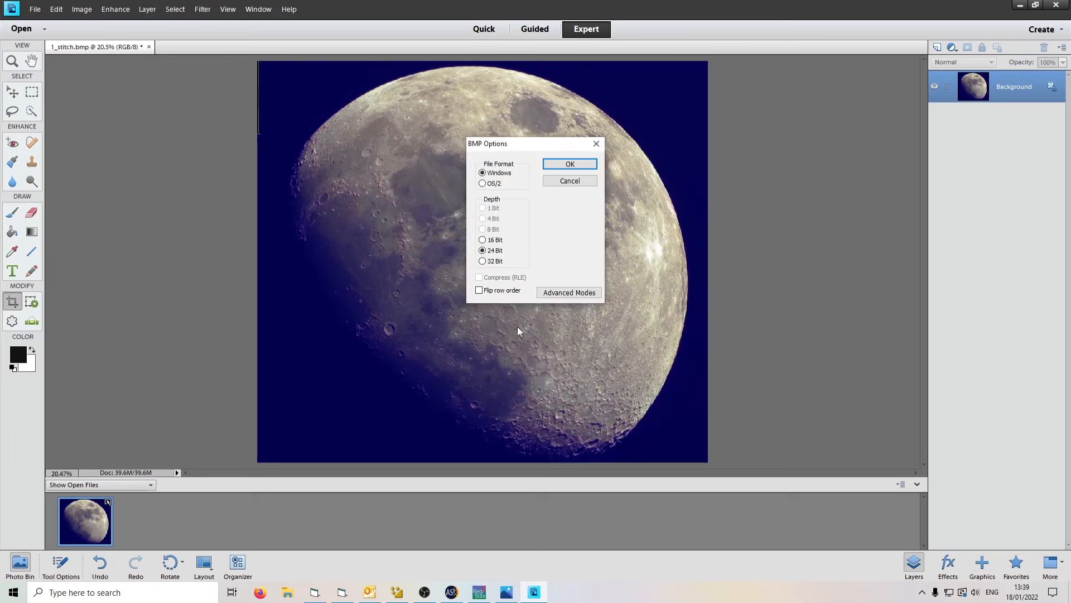
left_click(570, 163)
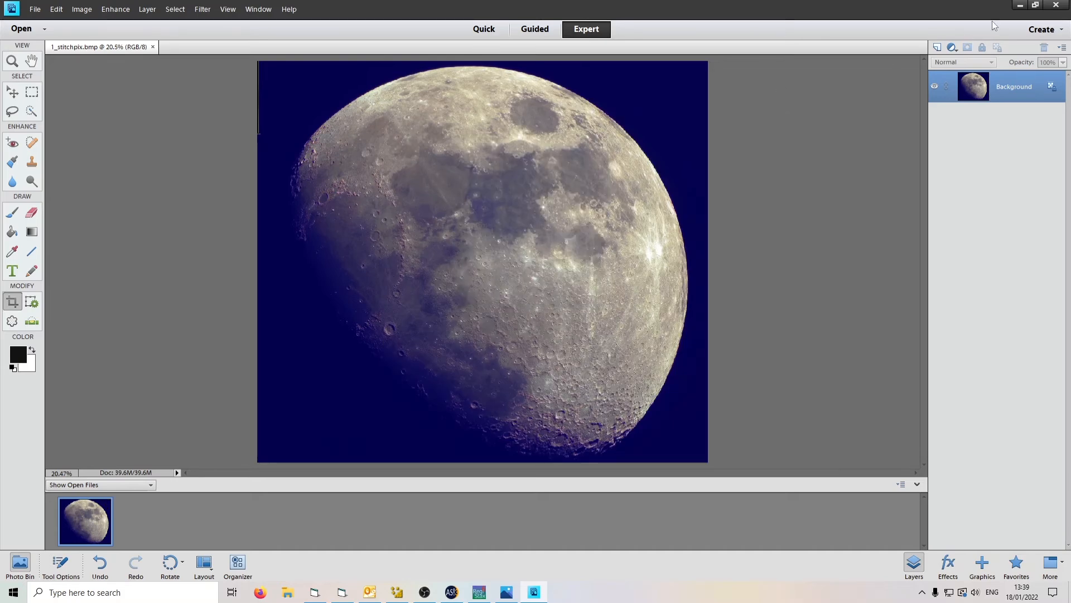
Switch to PixInsight and open the 1_stitchpix image from the Desktop
left_click(1019, 5)
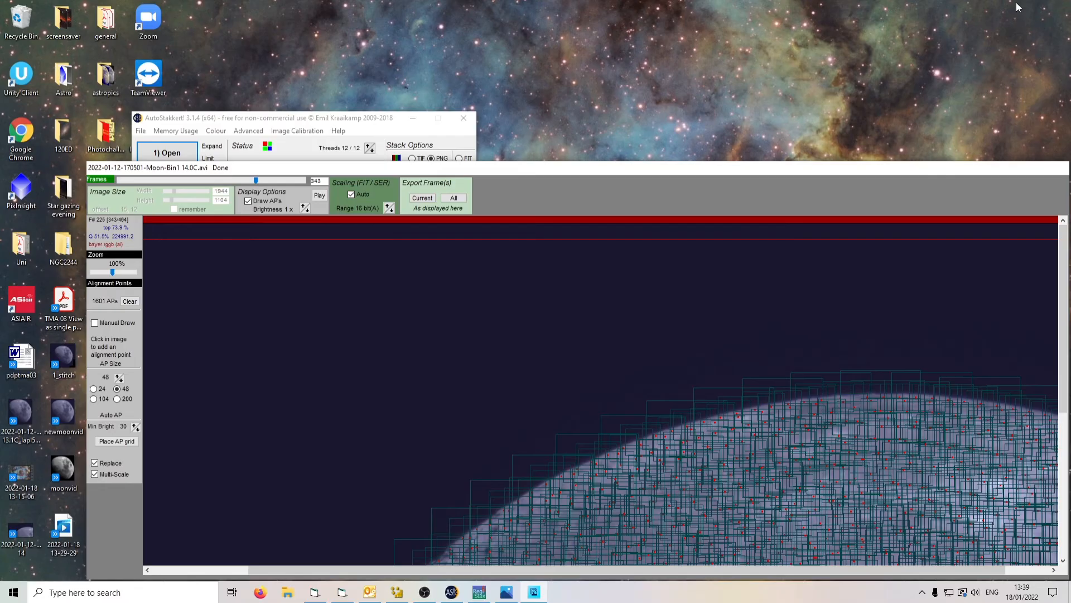
left_click(13, 190)
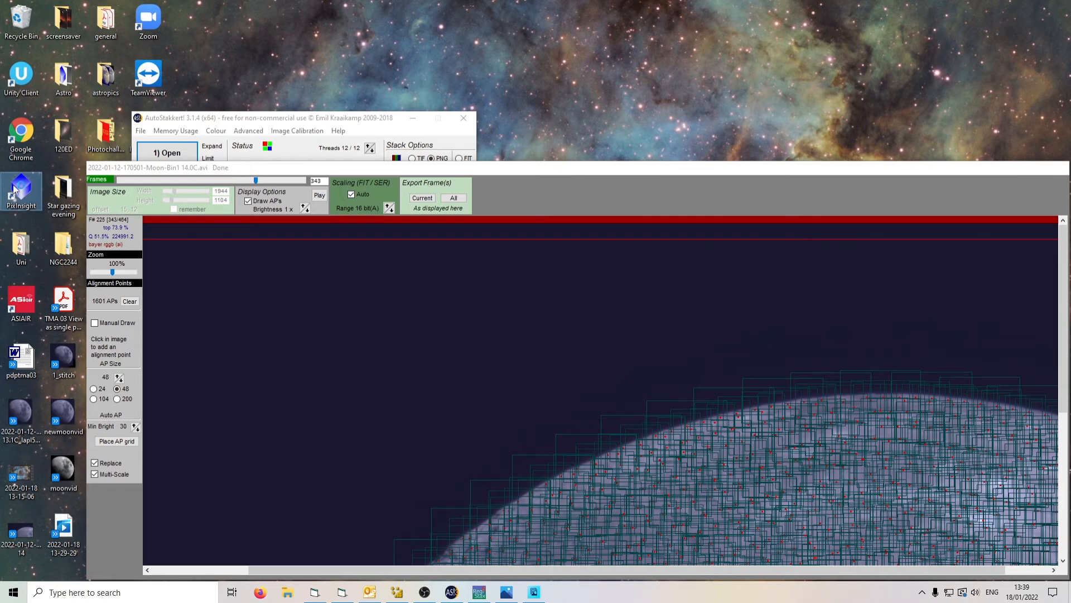
left_click(509, 592)
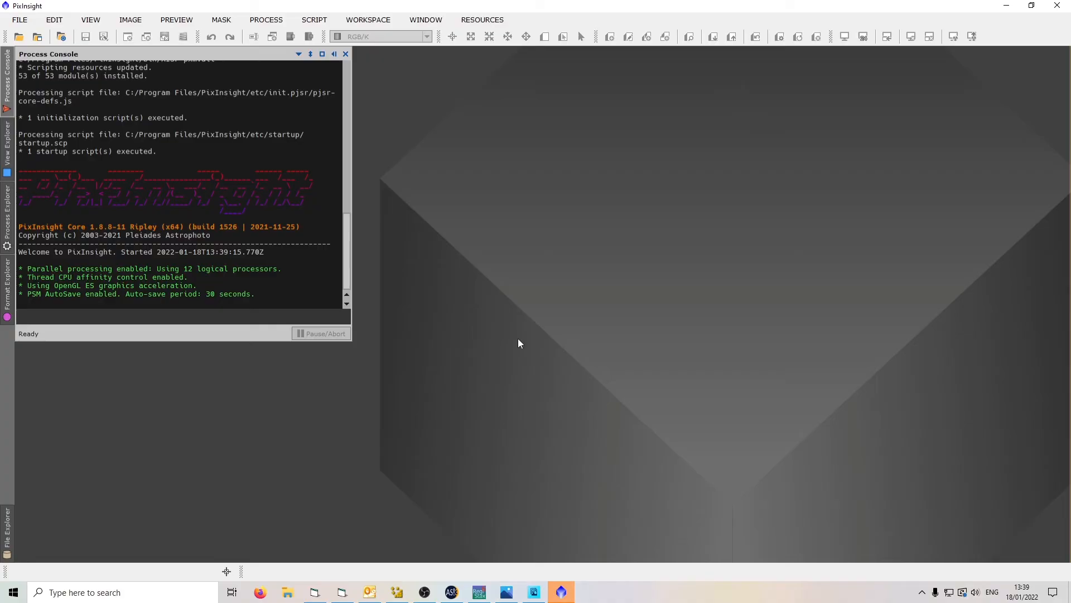
double_click(444, 291)
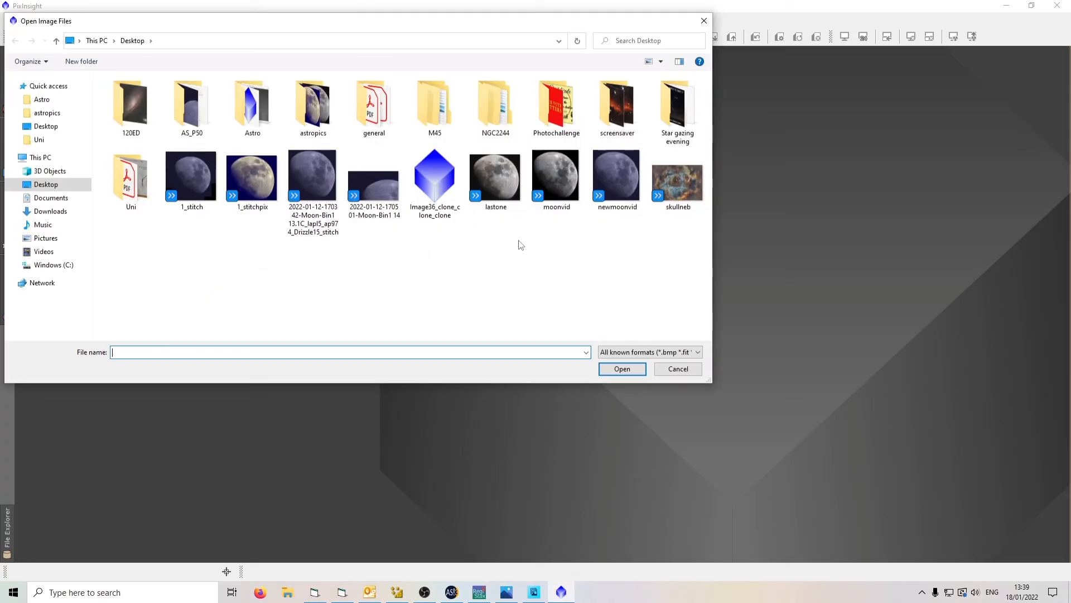
left_click(251, 178)
left_click(621, 371)
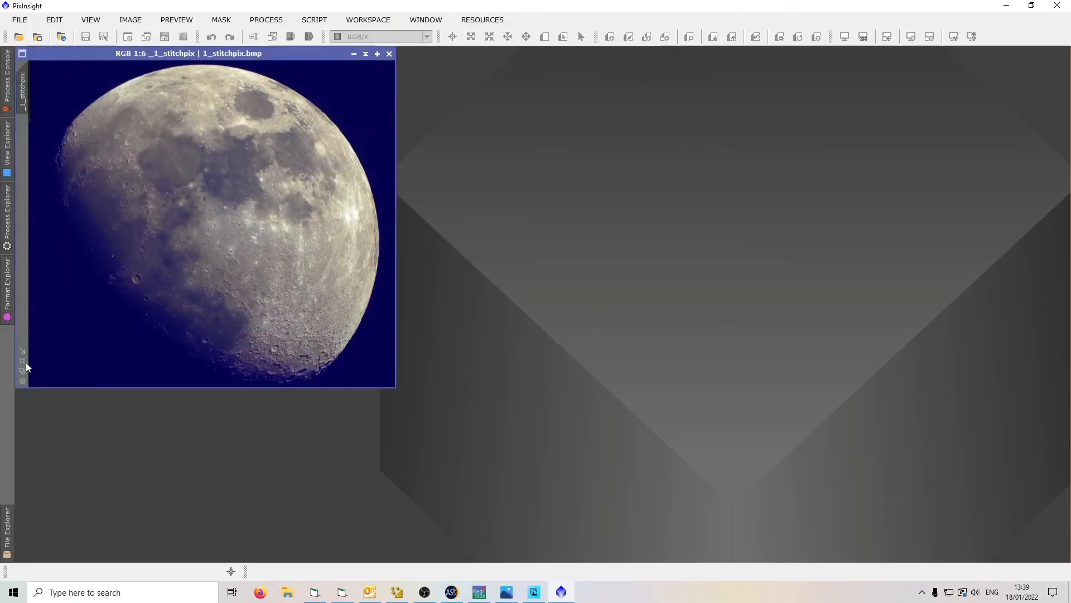
left_click(24, 362)
Load the saved set of process icons into the workspace
right_click(944, 195)
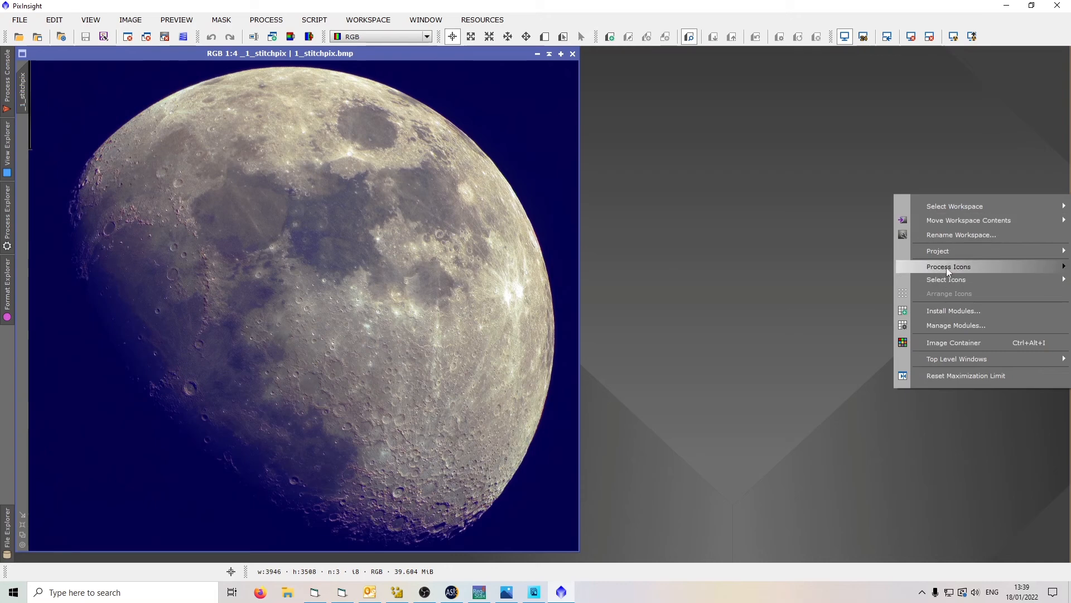
left_click(795, 265)
double_click(126, 210)
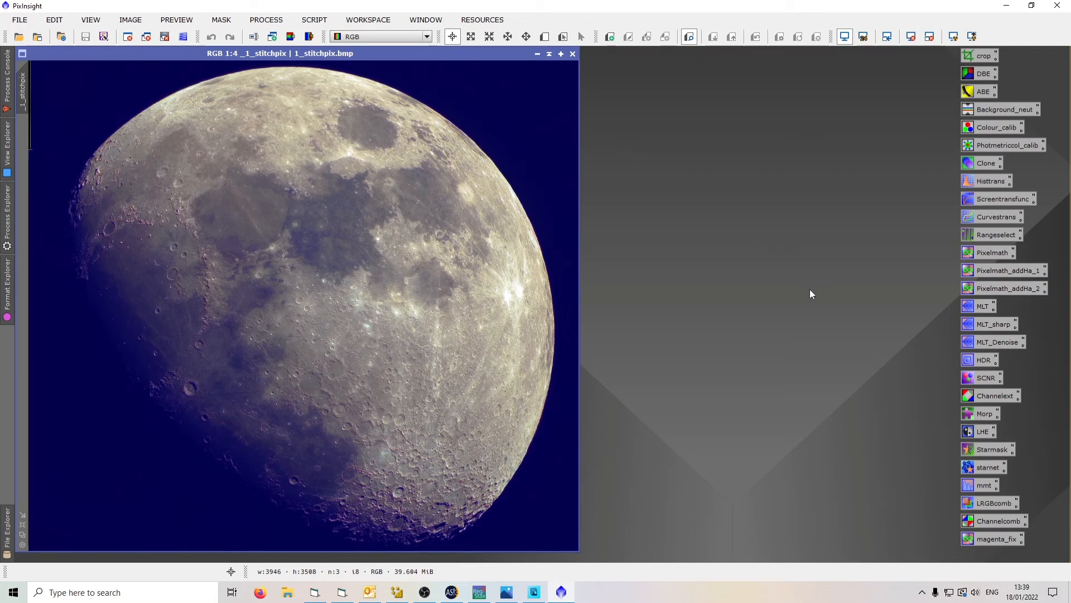
Apply SCNR to the Moon image, removing green with Average Neutral protection, amount 1.00 and lightness preserved
double_click(974, 383)
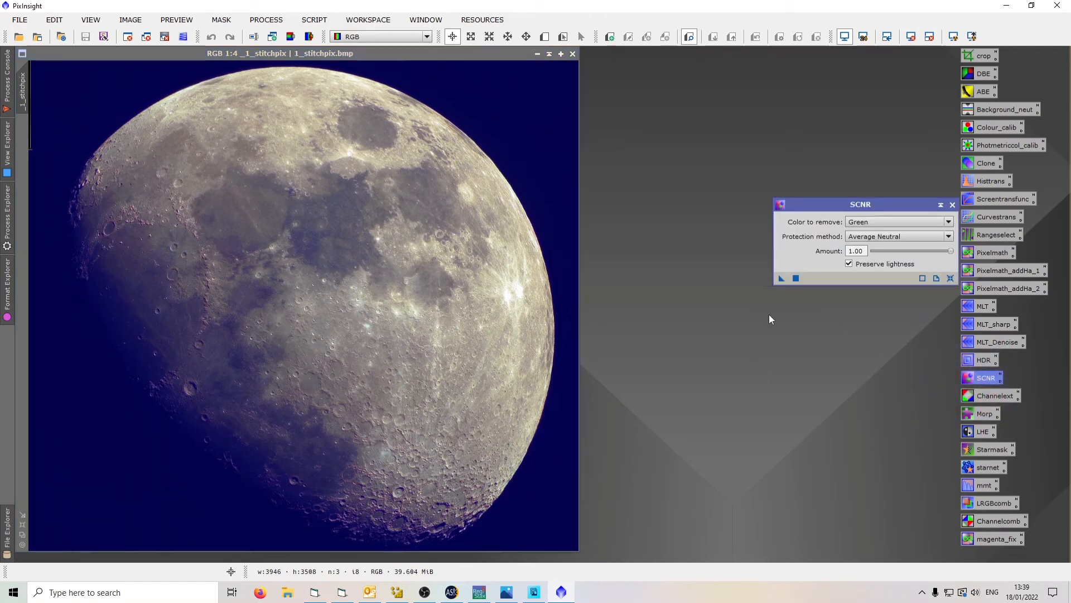
left_click_drag(795, 278, 461, 214)
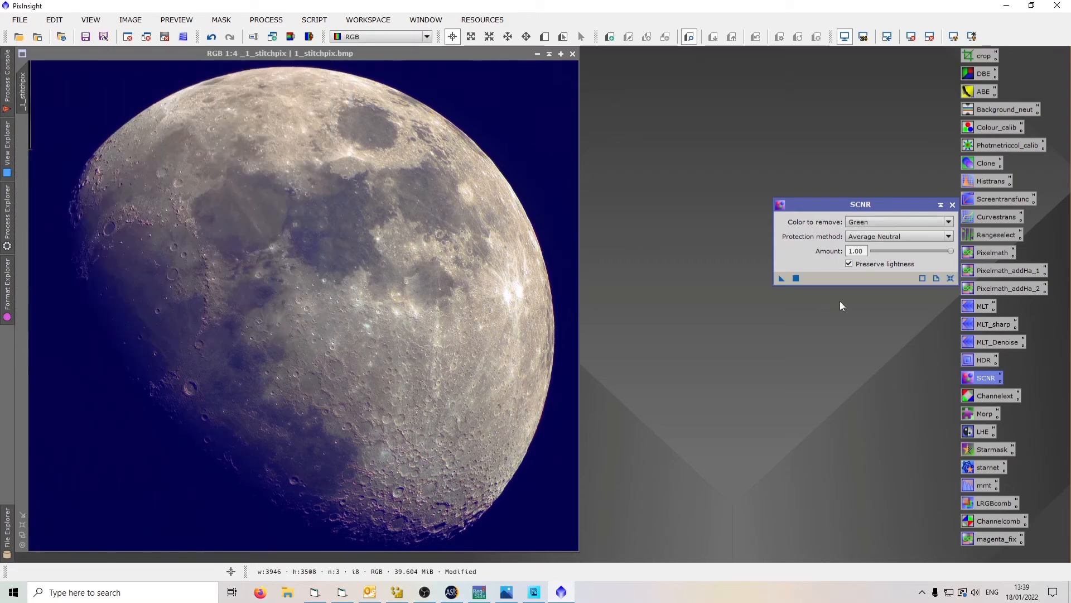
left_click(952, 205)
Invert the Moon image, apply green SCNR at amount 1.00 to the negative, and invert it back to remove the magenta cast
key("ctrl+i")
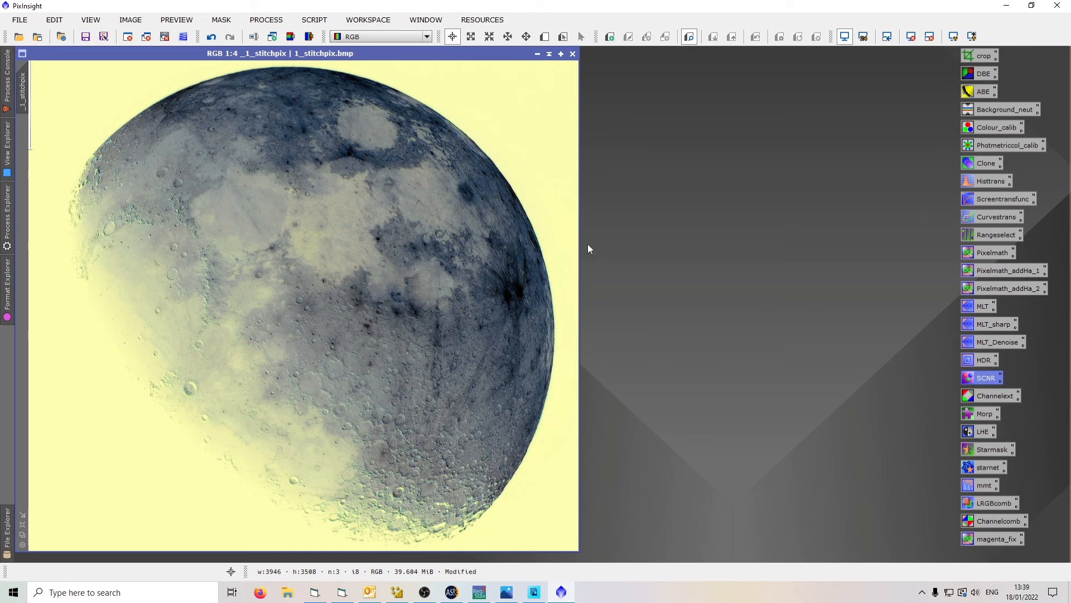
double_click(986, 381)
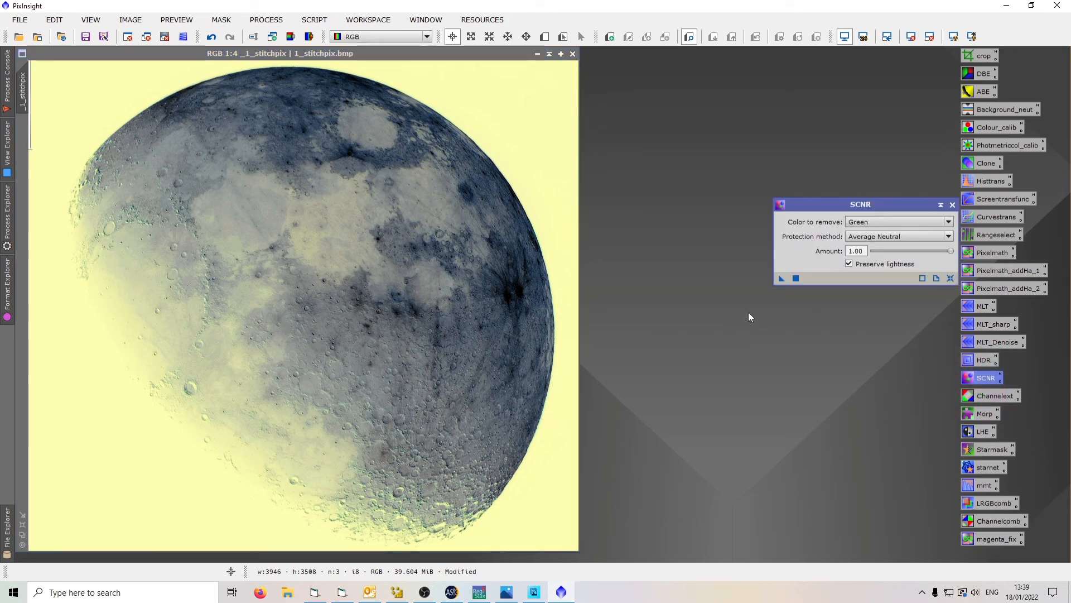
left_click_drag(781, 278, 449, 266)
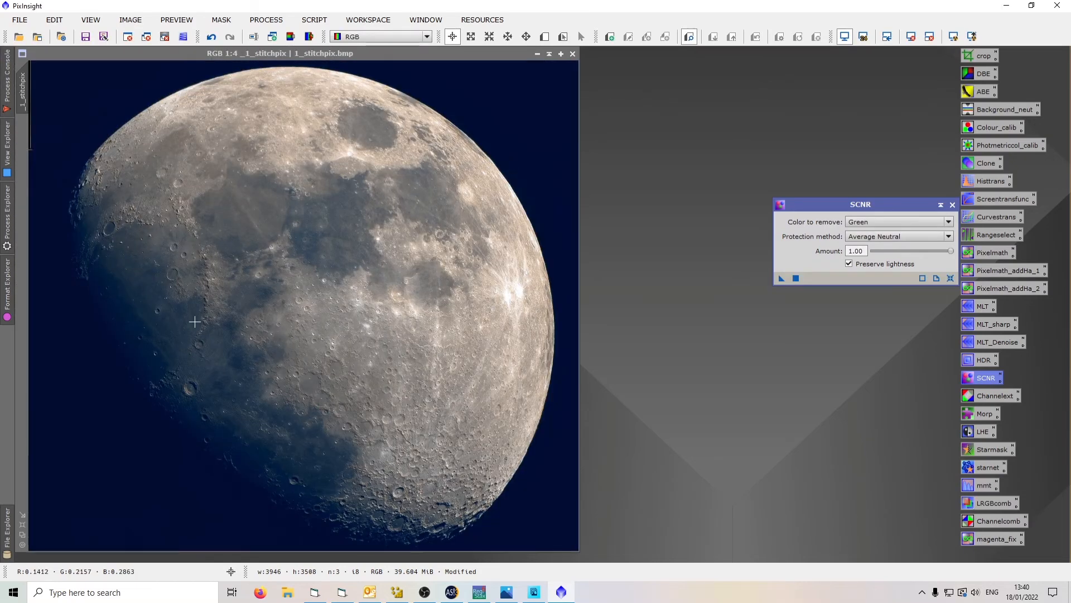
Compare the Moon before and after the inverted green removal by stepping back and forth through its history, and close SCNR
left_click(207, 41)
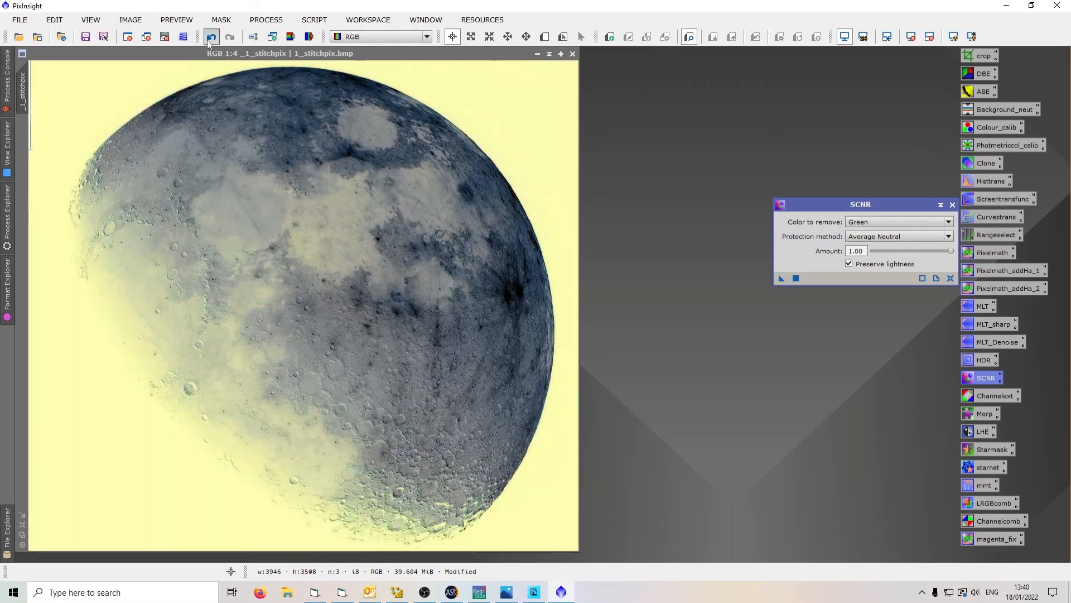
left_click(230, 38)
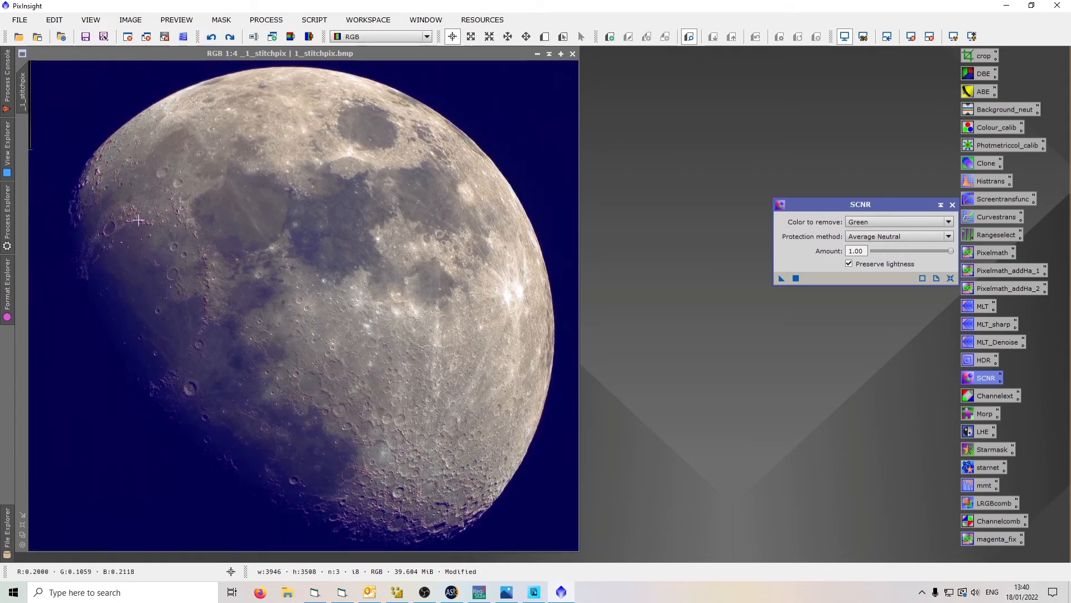
left_click(231, 38)
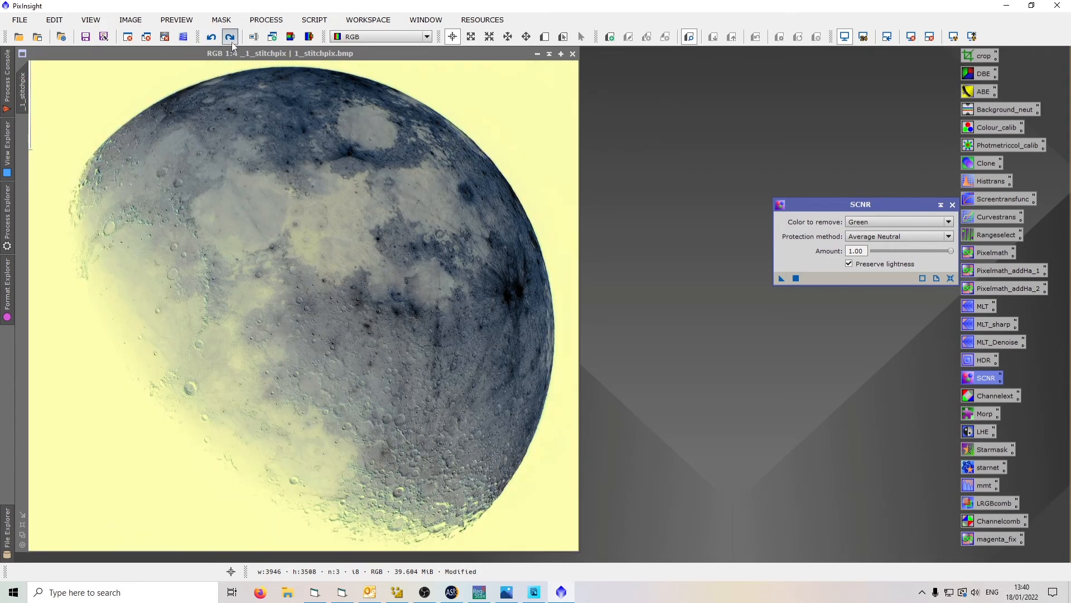
left_click(232, 43)
left_click(231, 38)
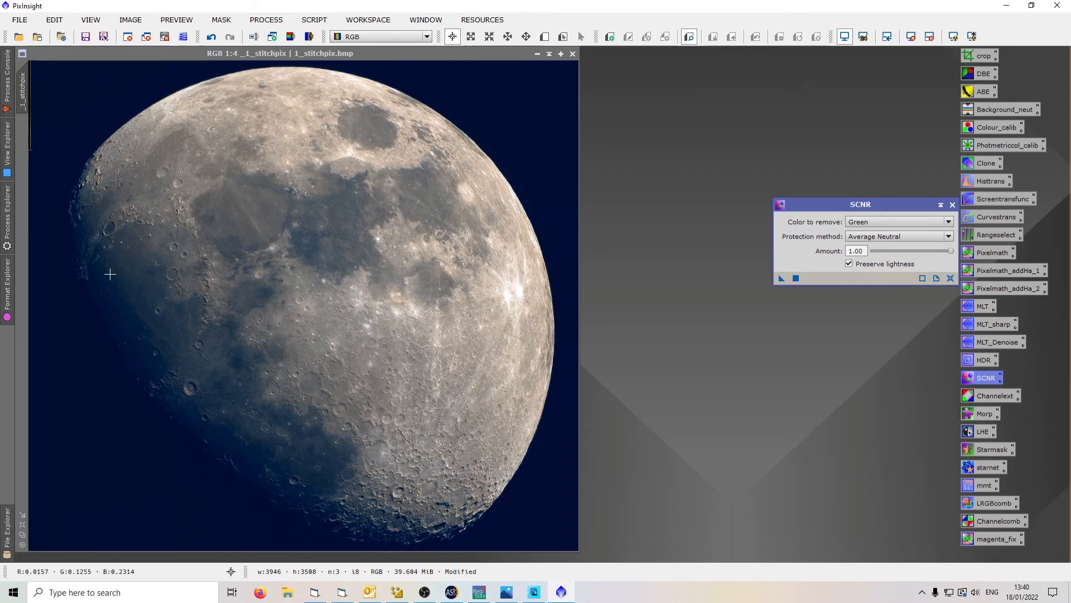
left_click(951, 205)
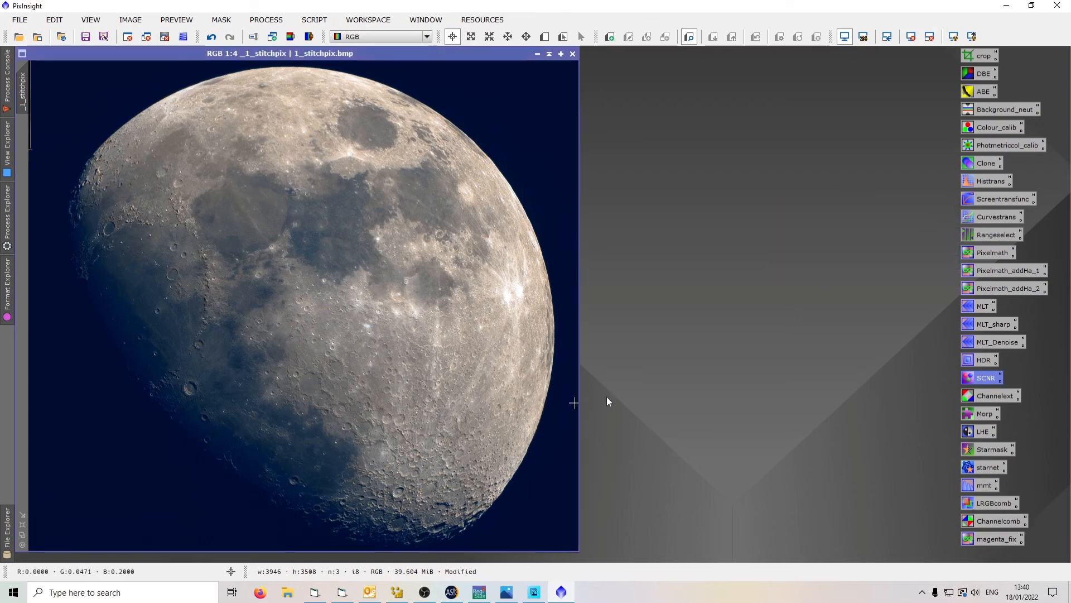
With a real-time CurvesTransformation preview, shape the Moon's RGB/K curve with points at about 0.468/0.532 and 0.261/0.284
double_click(979, 216)
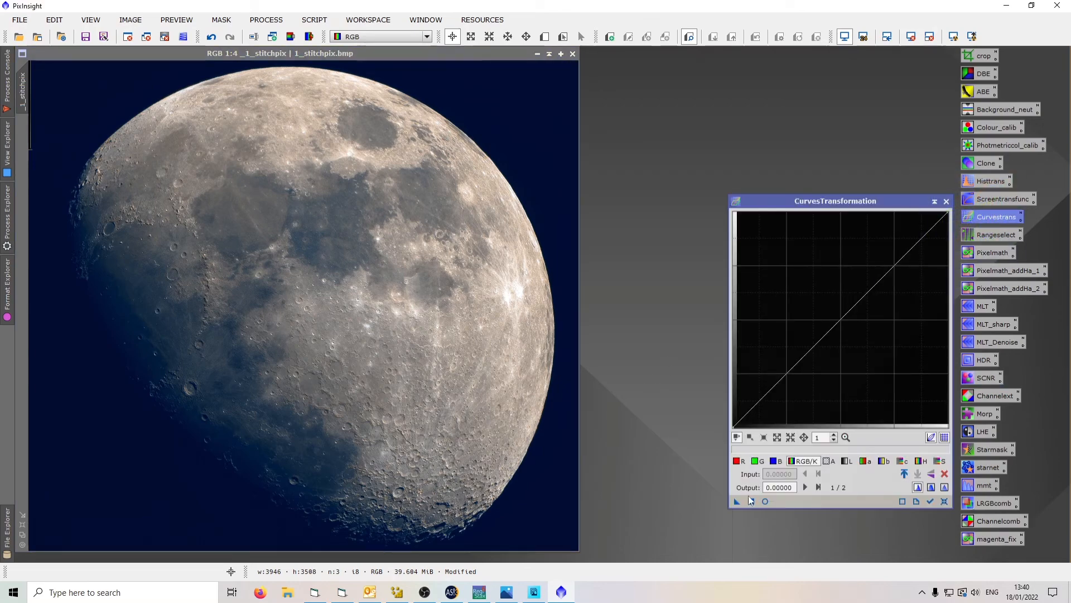
left_click(765, 501)
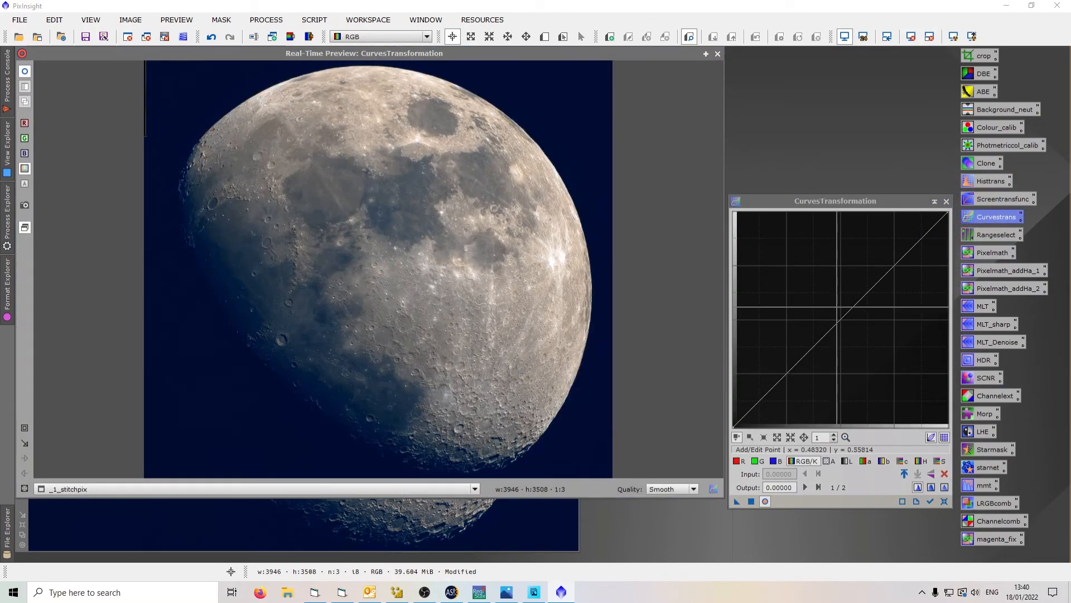
left_click(831, 307)
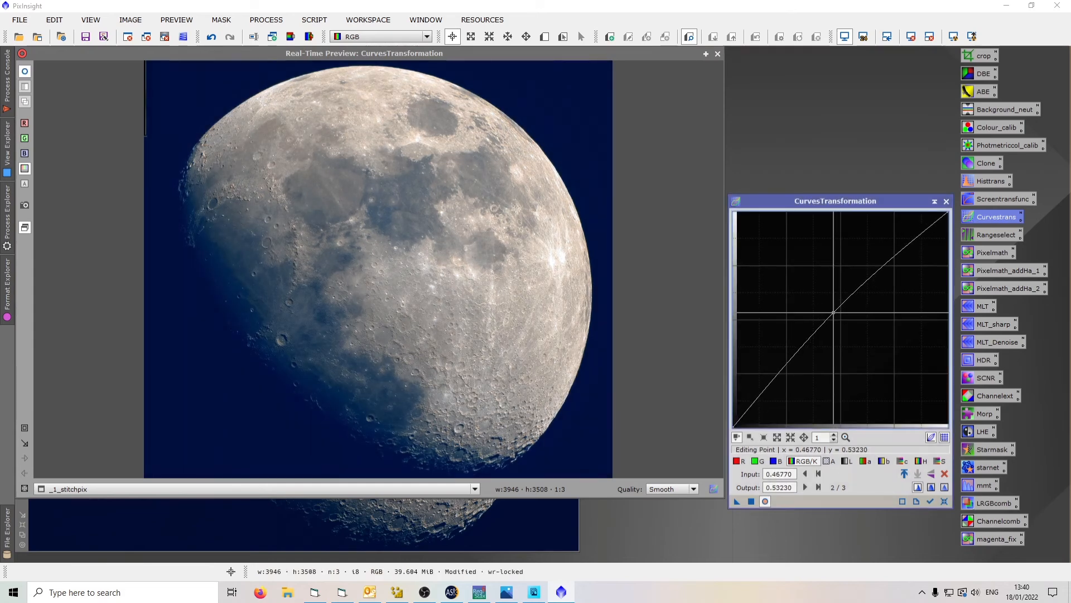
left_click(788, 363)
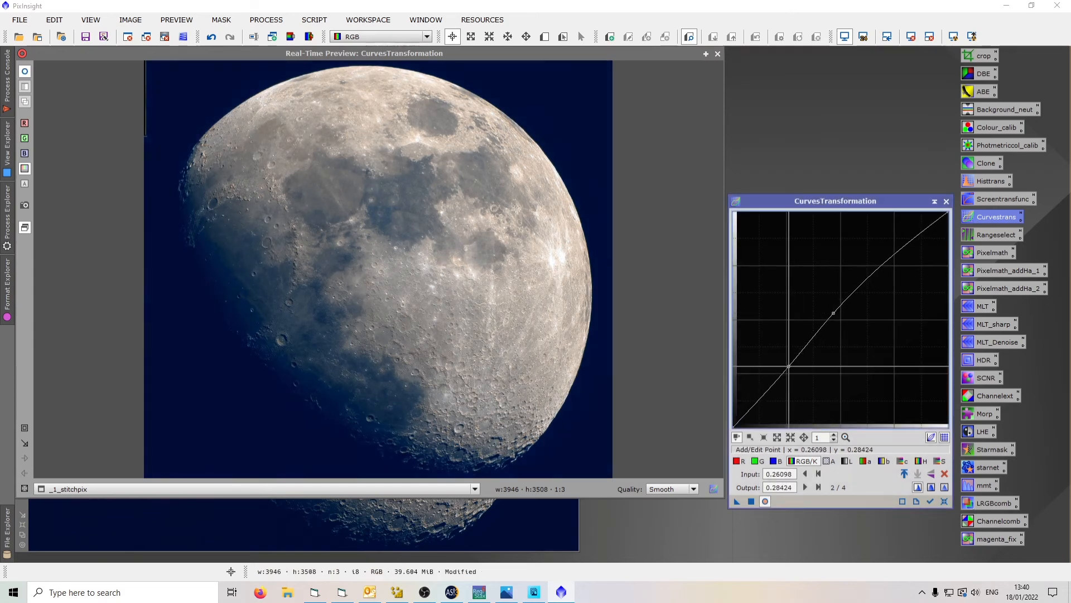
Raise the saturation curve with a point at about 0.455/0.540, and apply the curves to the Moon image
left_click(940, 461)
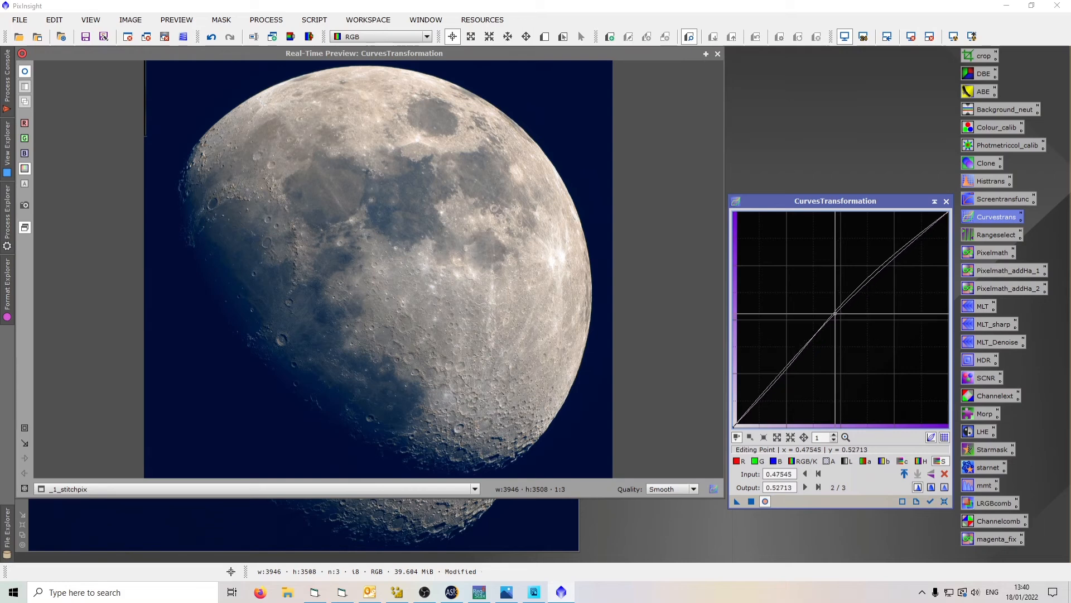
left_click_drag(831, 328, 831, 311)
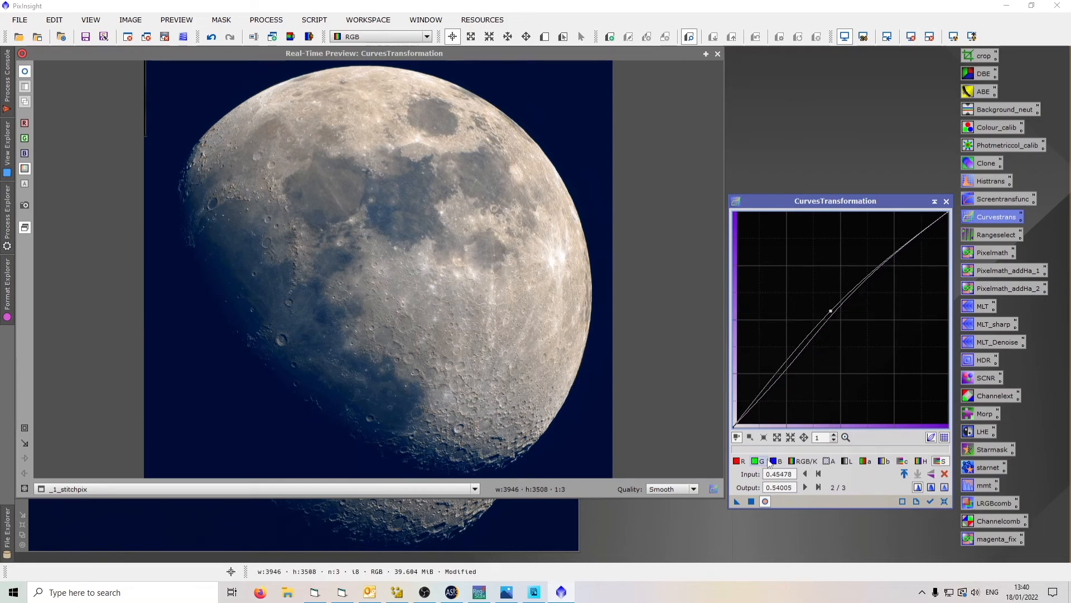
left_click(751, 501)
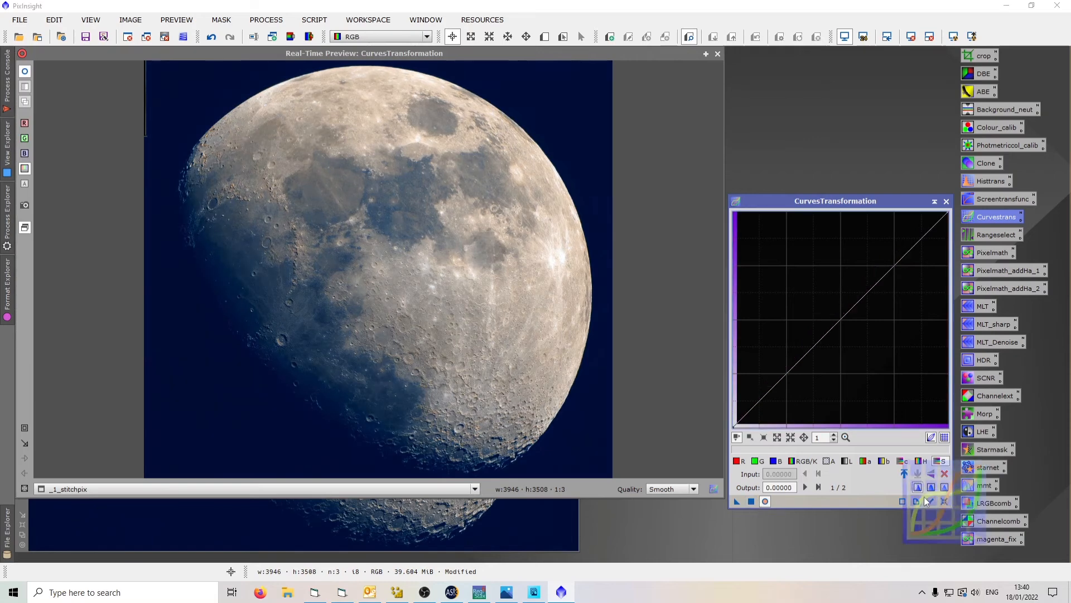
Apply a second saturation boost from a reset curve with a point at about 0.447/0.537, and close CurvesTransformation and its preview
mouse_move(831, 311)
left_mouse_down()
mouse_move(809, 285)
mouse_move(829, 311)
left_mouse_up()
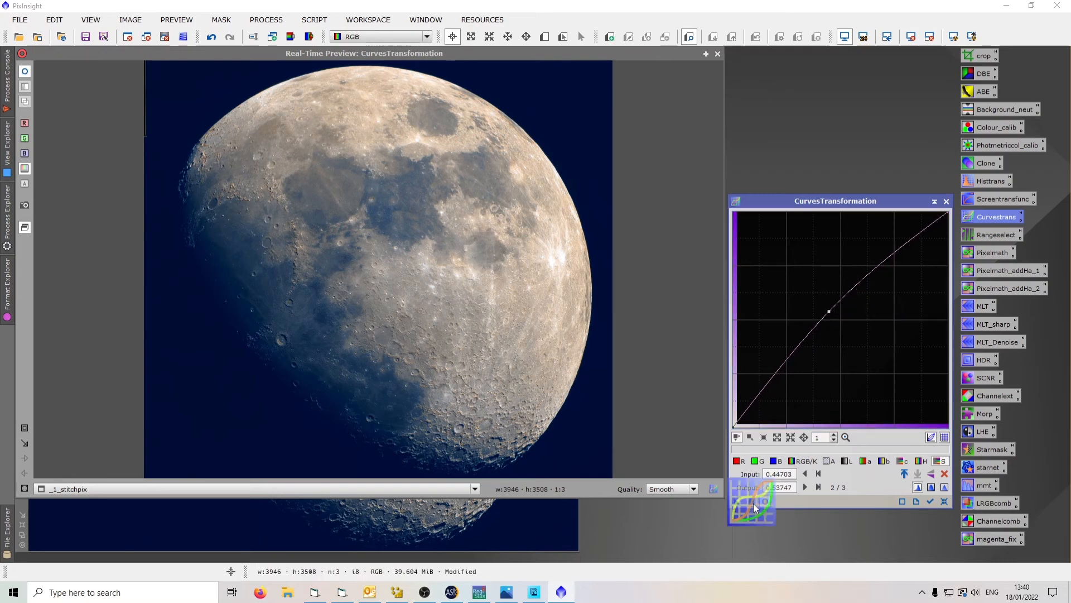
left_click(751, 502)
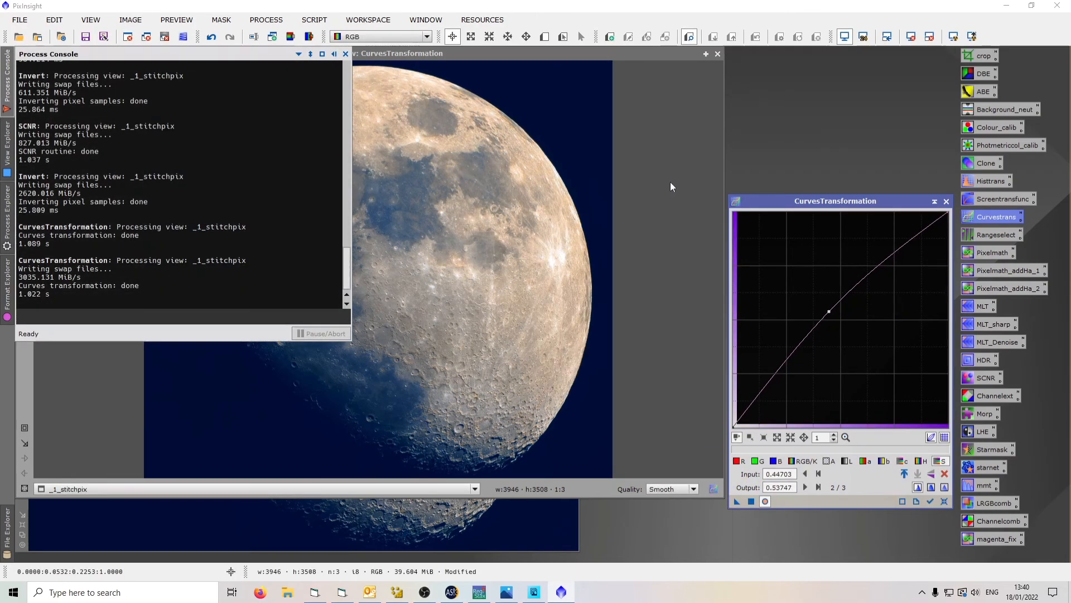
left_click(946, 201)
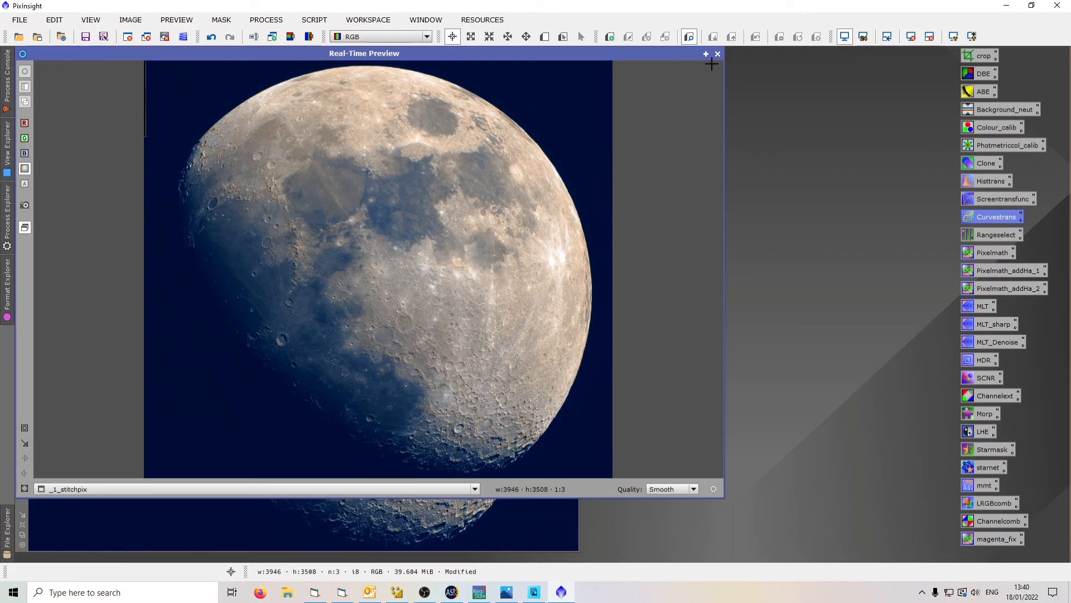
left_click(717, 54)
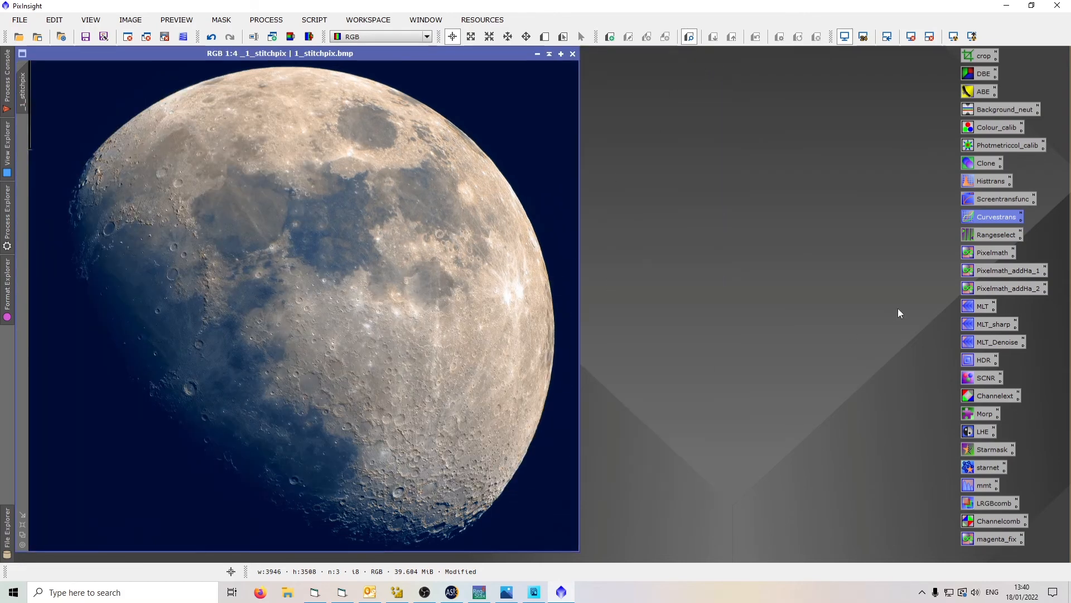
Try a gentle RGB/K contrast curve in real-time preview with points at about 0.258/0.243, 0.770/0.793 and 0.481/0.501, and reset it
double_click(992, 217)
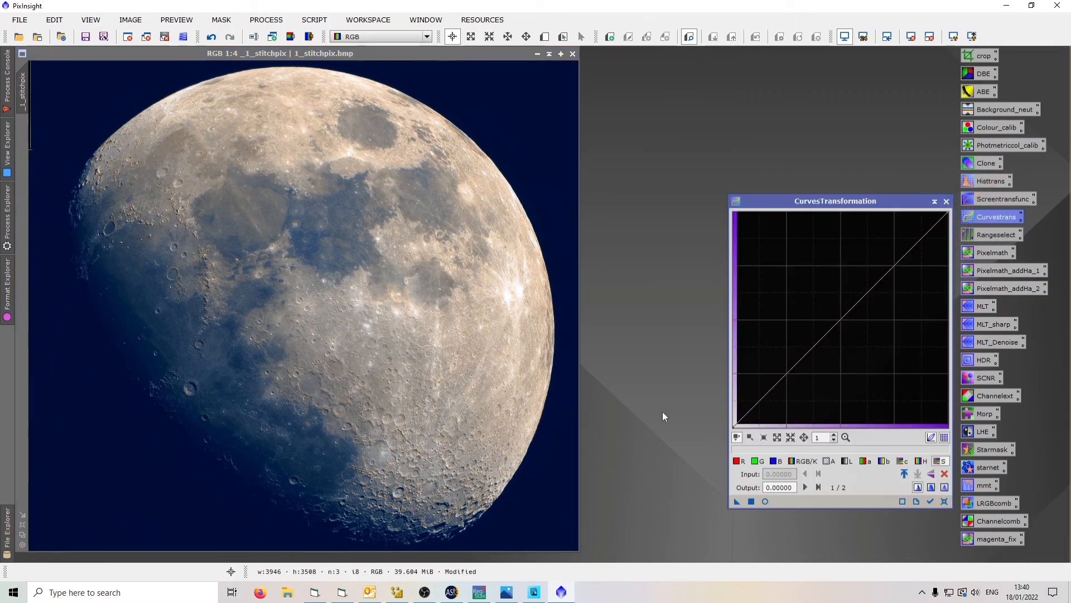
left_click(765, 501)
left_click(787, 374)
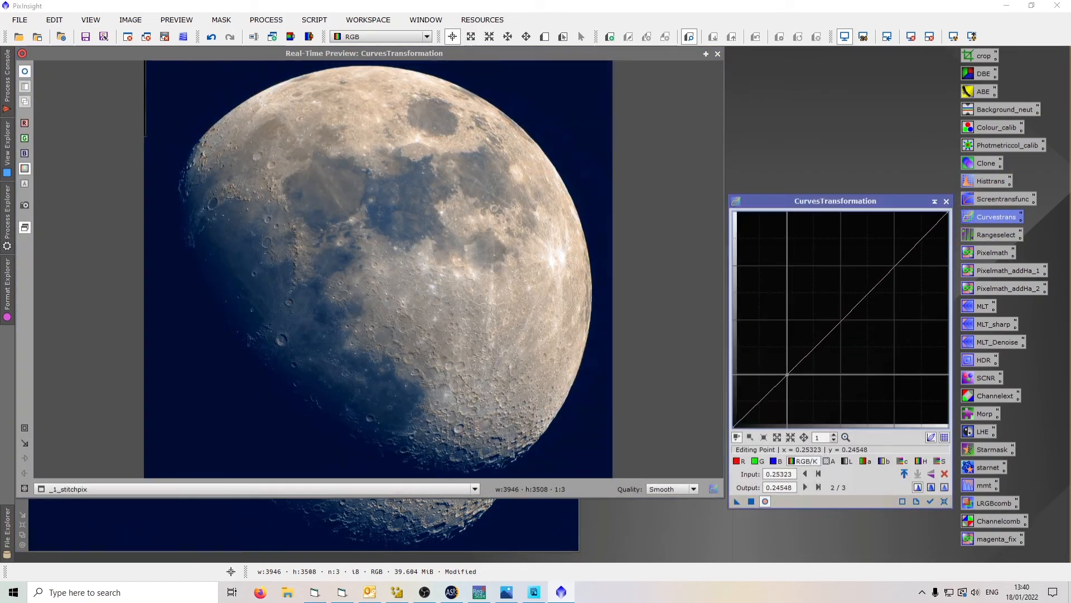
left_click_drag(788, 375, 789, 376)
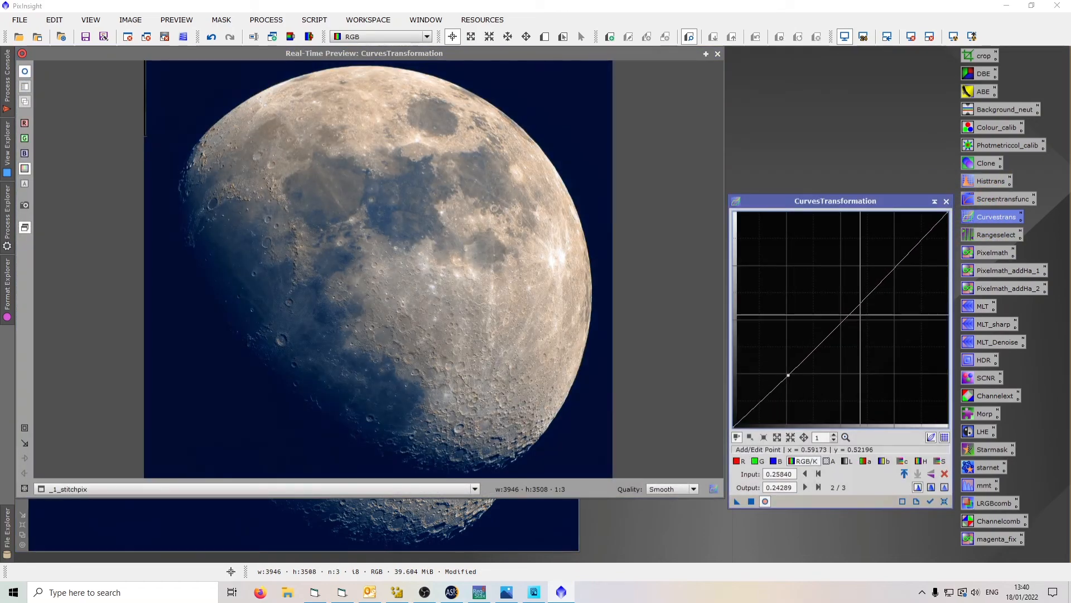
left_click_drag(896, 265, 898, 251)
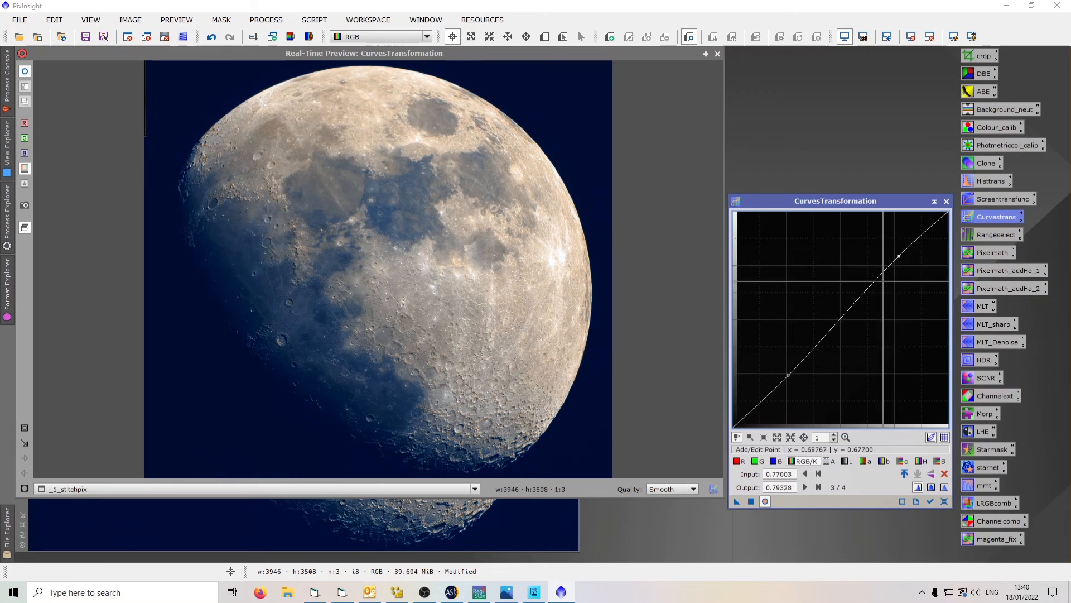
left_click(847, 324)
mouse_move(847, 324)
left_mouse_down()
mouse_move(812, 299)
mouse_move(836, 319)
left_mouse_up()
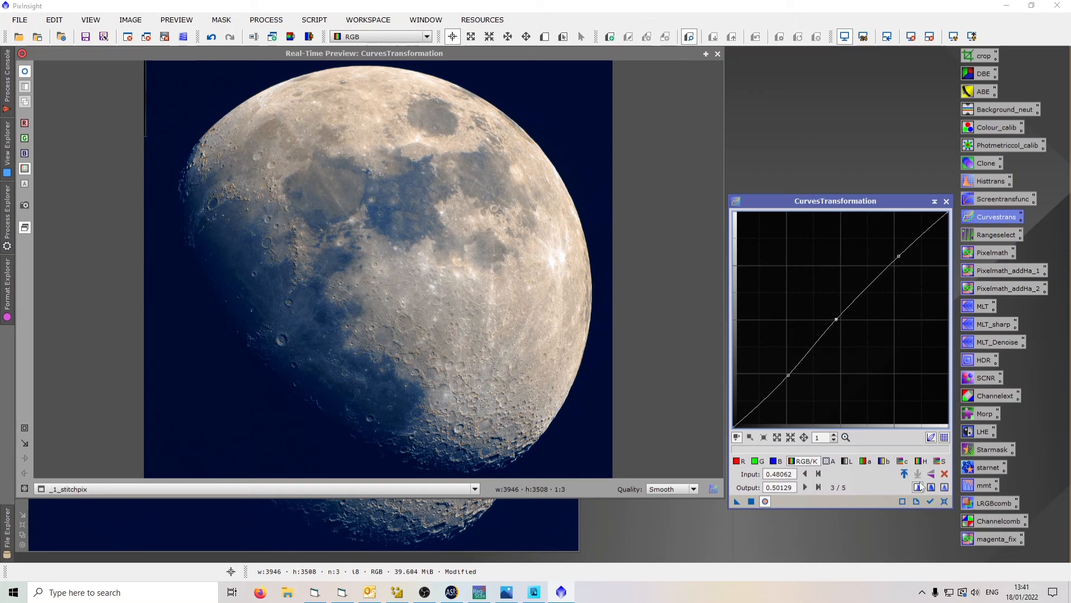
left_click(944, 501)
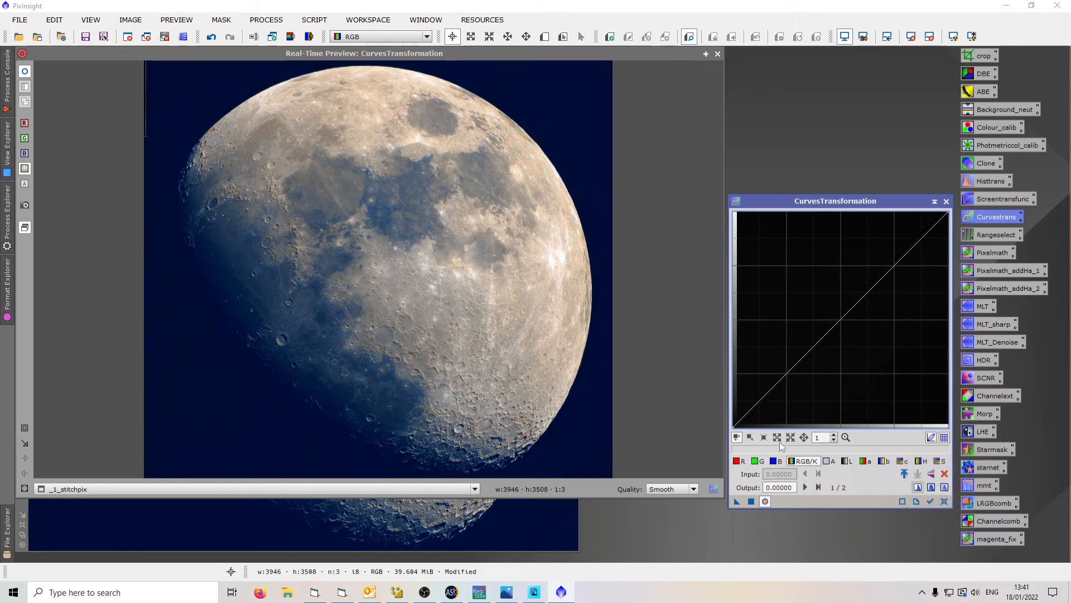
Darken the Moon's shadows with an RGB/K curve point at about 0.248/0.217, apply it, and close CurvesTransformation and its preview
left_click(786, 380)
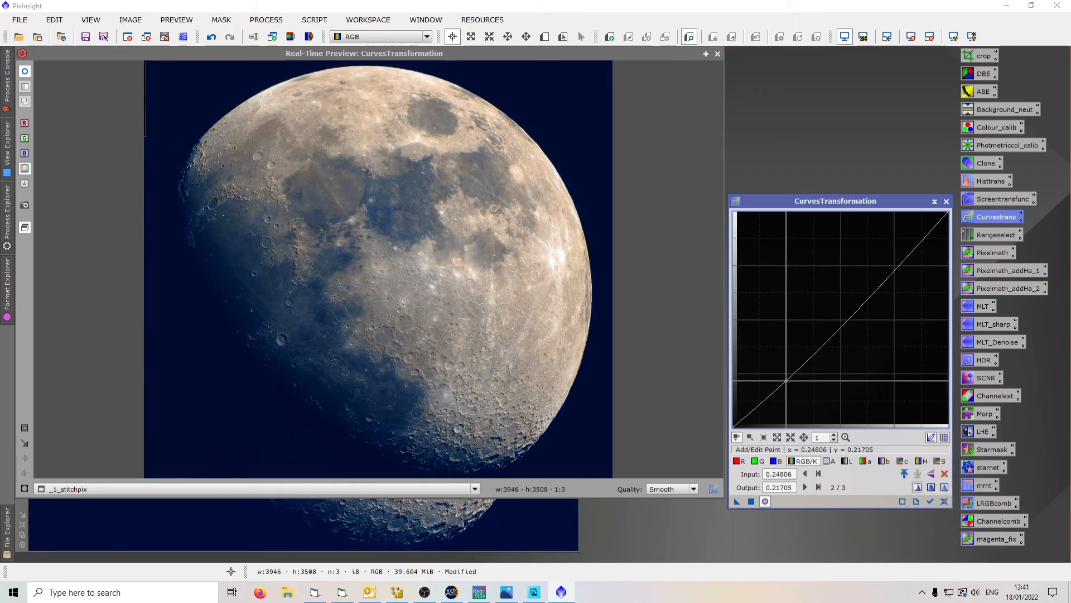
left_click(751, 501)
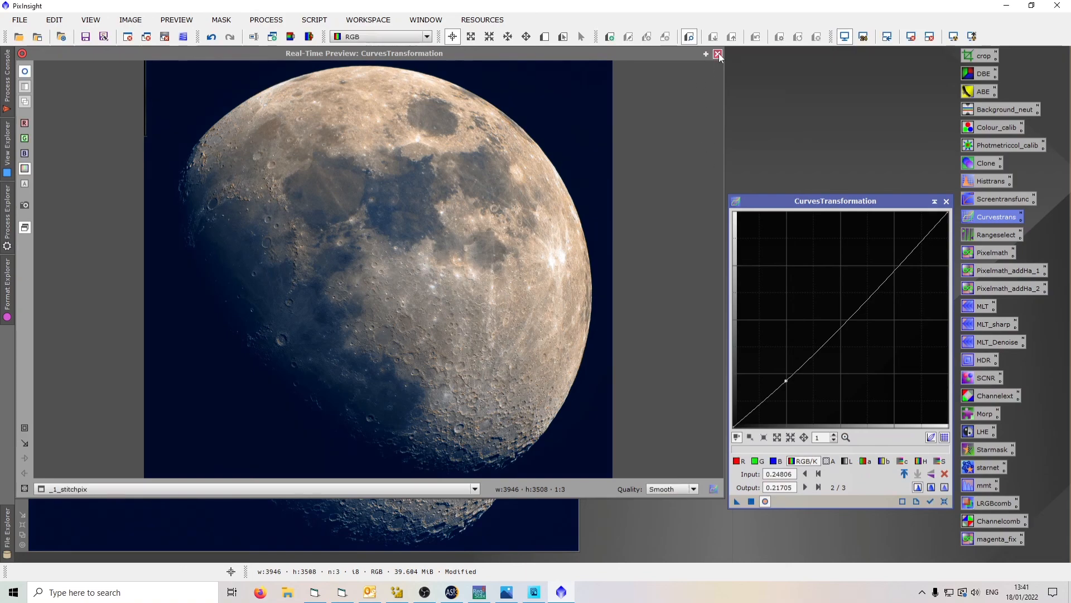
left_click(718, 53)
left_click(947, 201)
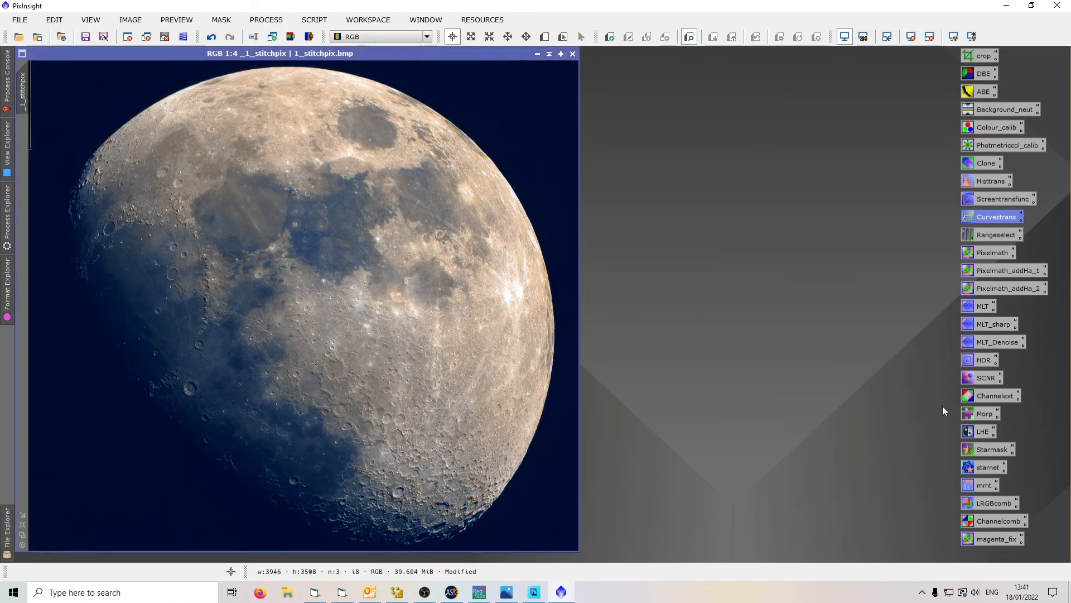
Apply LocalHistogramEqualization to the Moon with kernel radius 64, contrast limit 2.0 and amount 0.220 after previewing it, and close the process
double_click(969, 433)
left_click(708, 435)
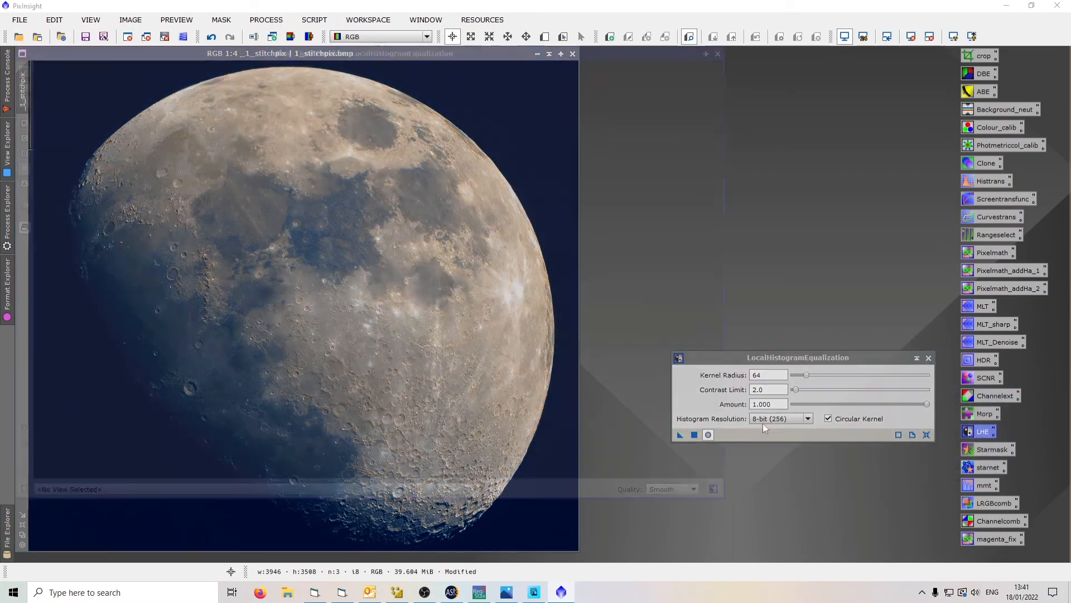
left_click_drag(927, 404, 823, 405)
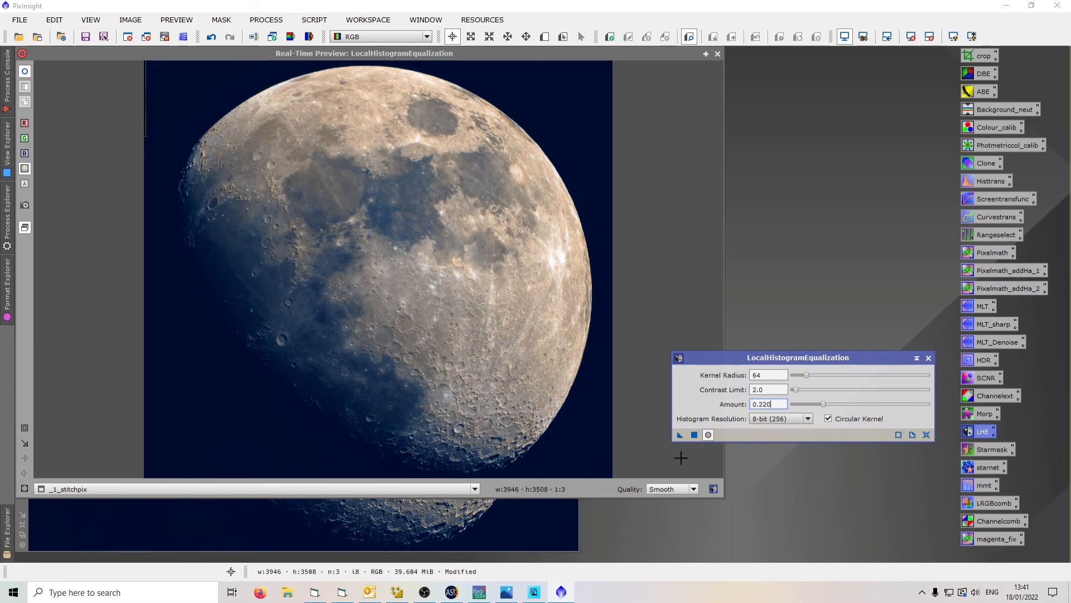
left_click(718, 53)
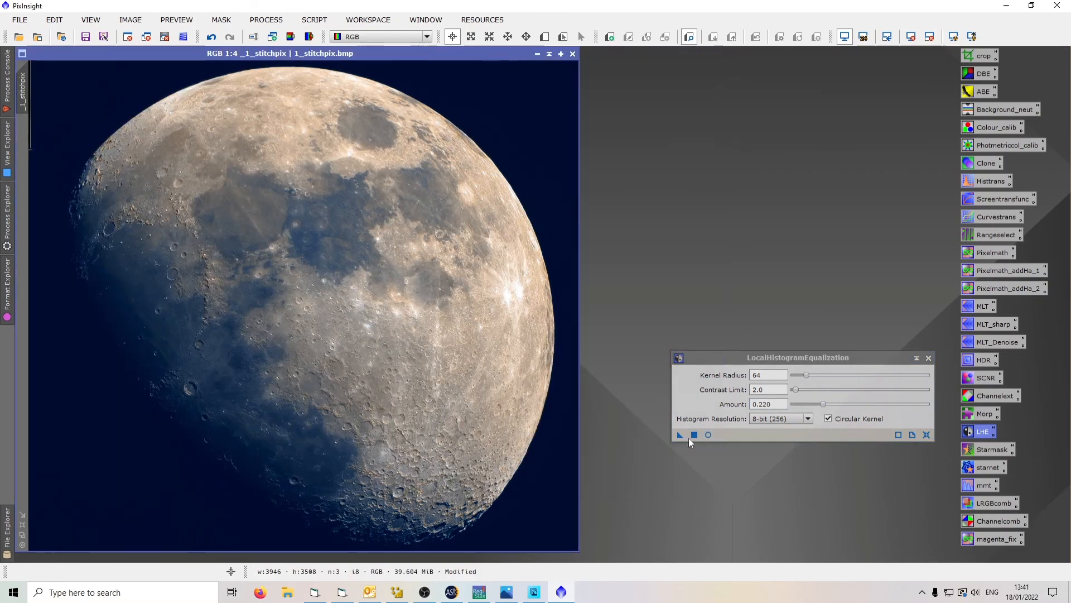
left_click_drag(679, 434, 347, 269)
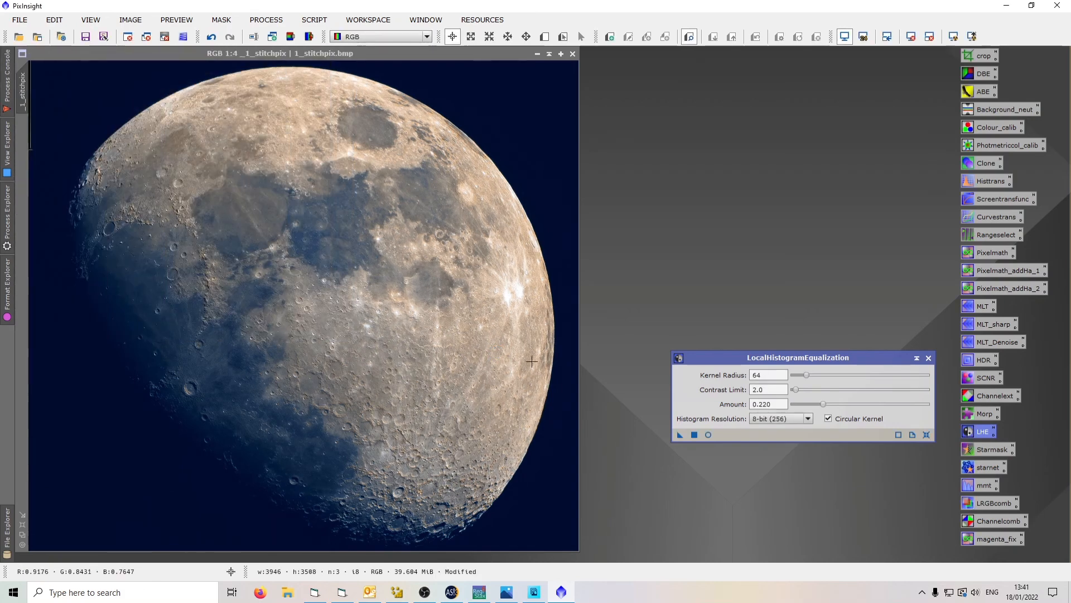
left_click(929, 358)
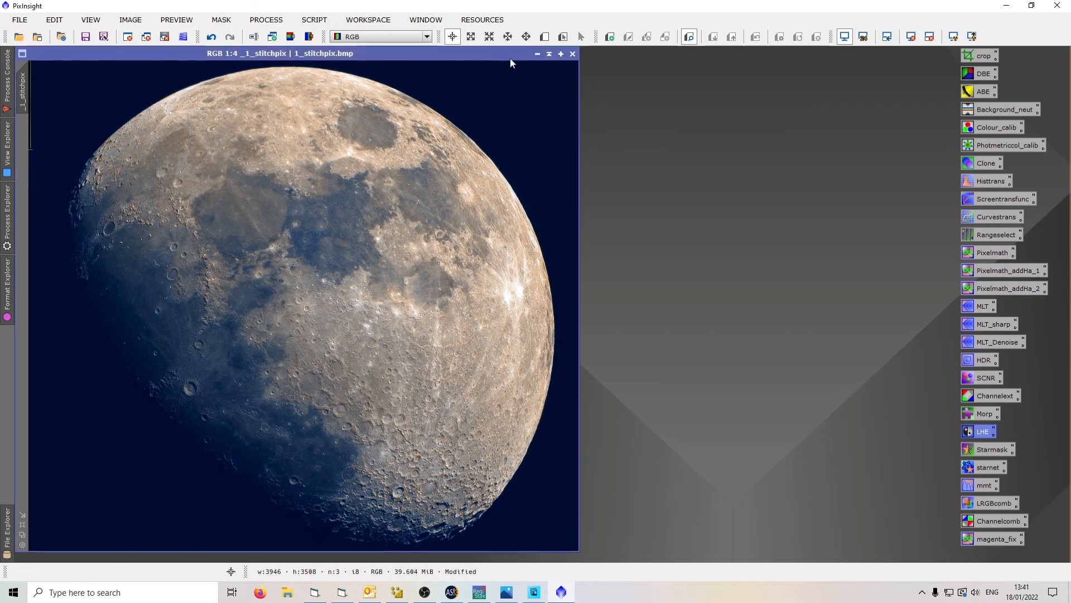
Compare the Moon with and without the local histogram equalization by repeatedly undoing and redoing it
left_click(211, 39)
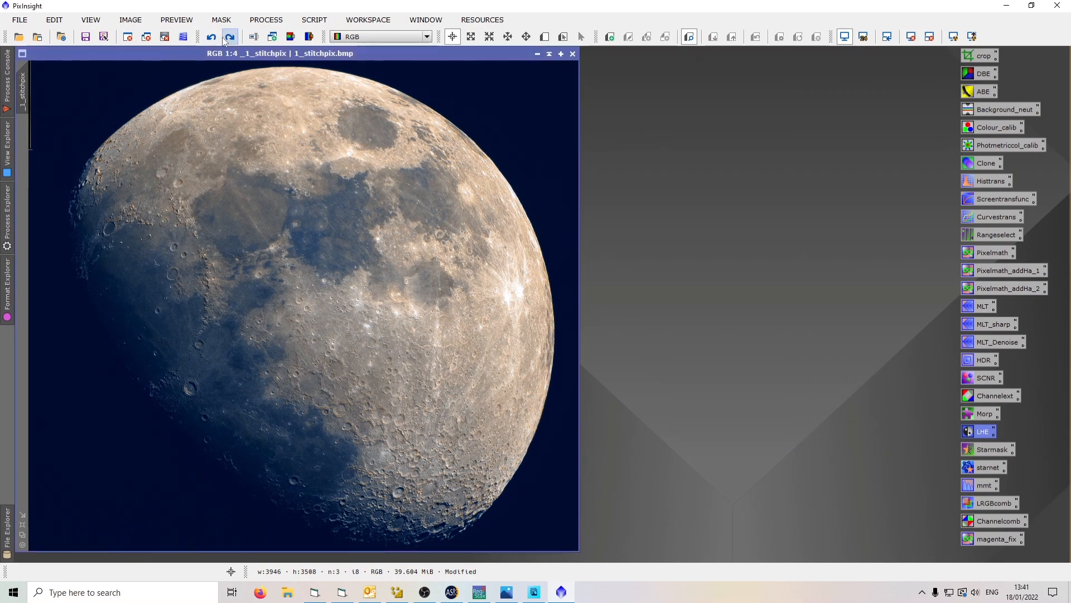
left_click(227, 43)
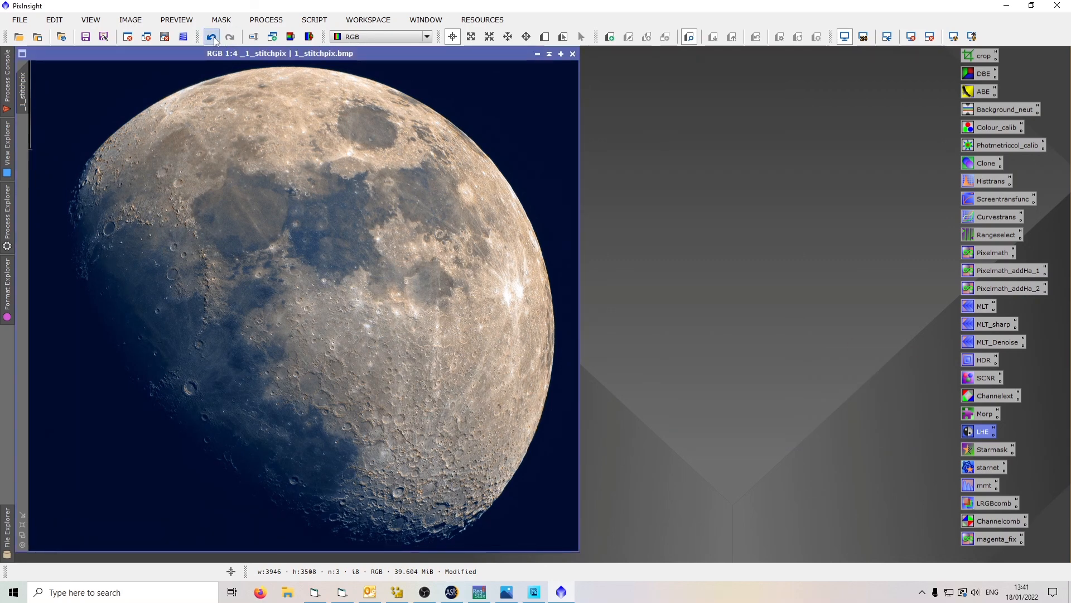
left_click(213, 39)
left_click(220, 38)
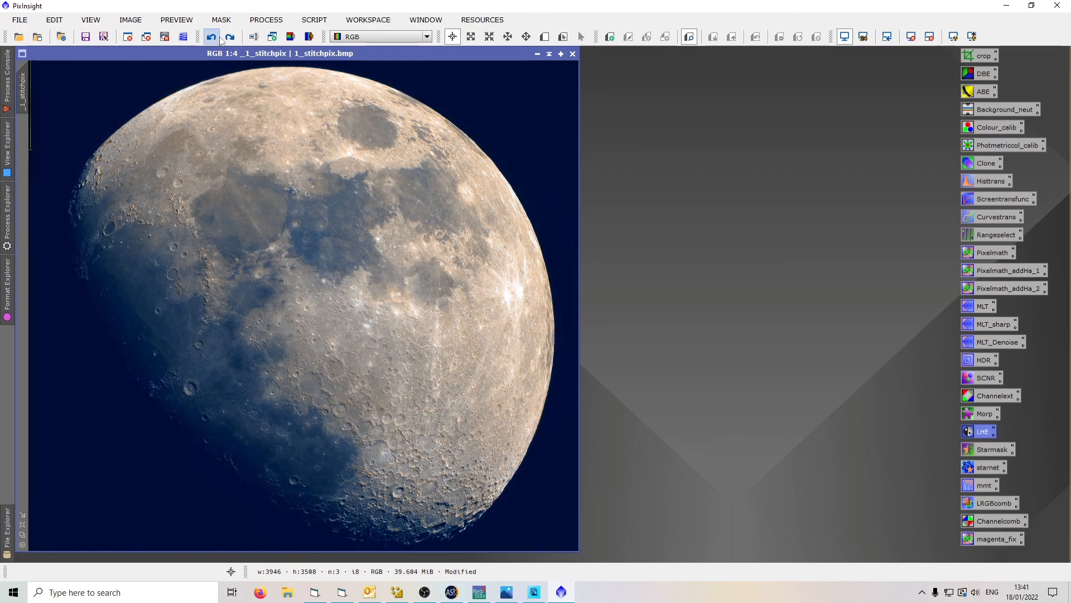
left_click(230, 38)
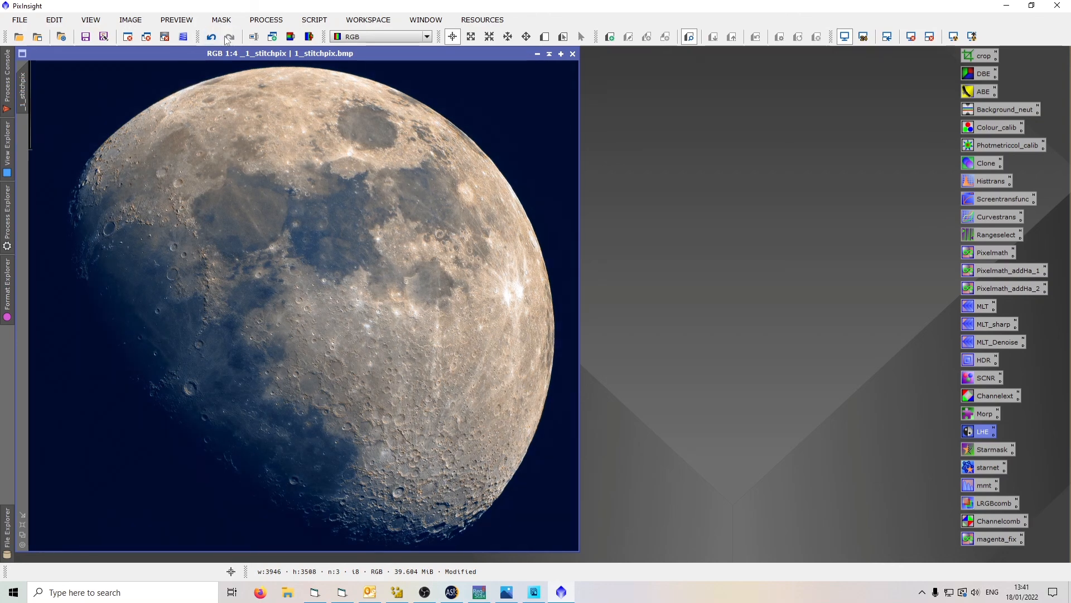
left_click(218, 40)
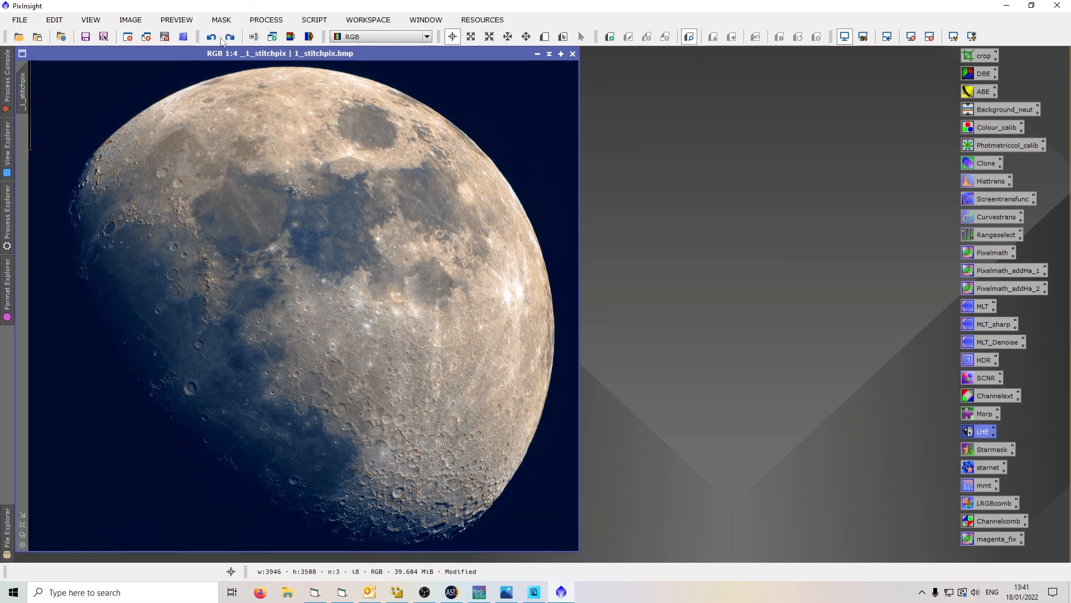
left_click(230, 37)
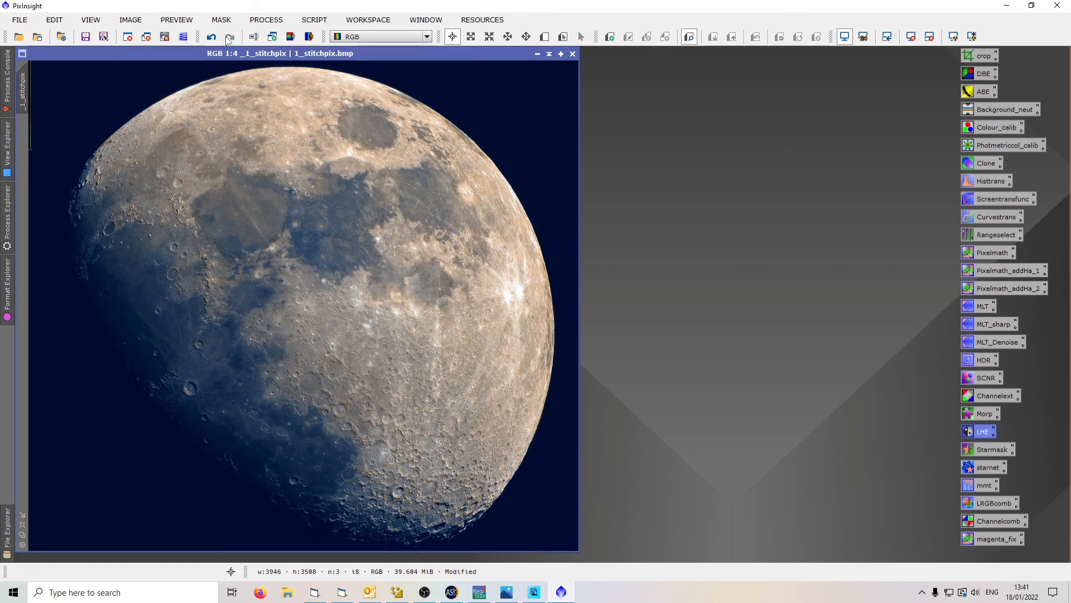